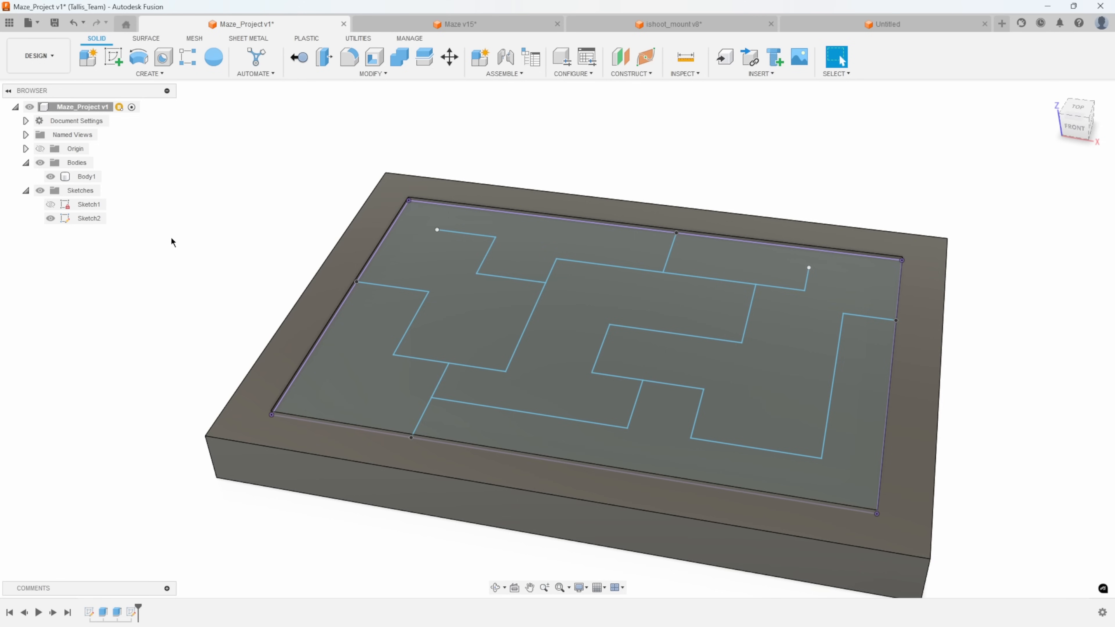
{"action": "left_click", "coordinate": [141, 40]}
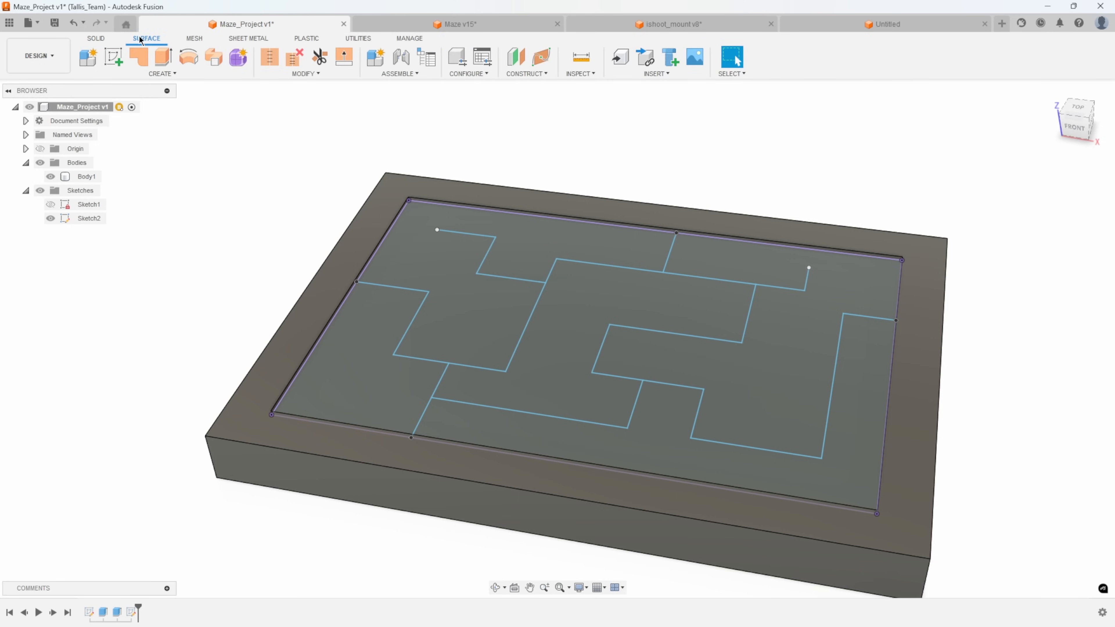
{"action": "left_click", "coordinate": [162, 74]}
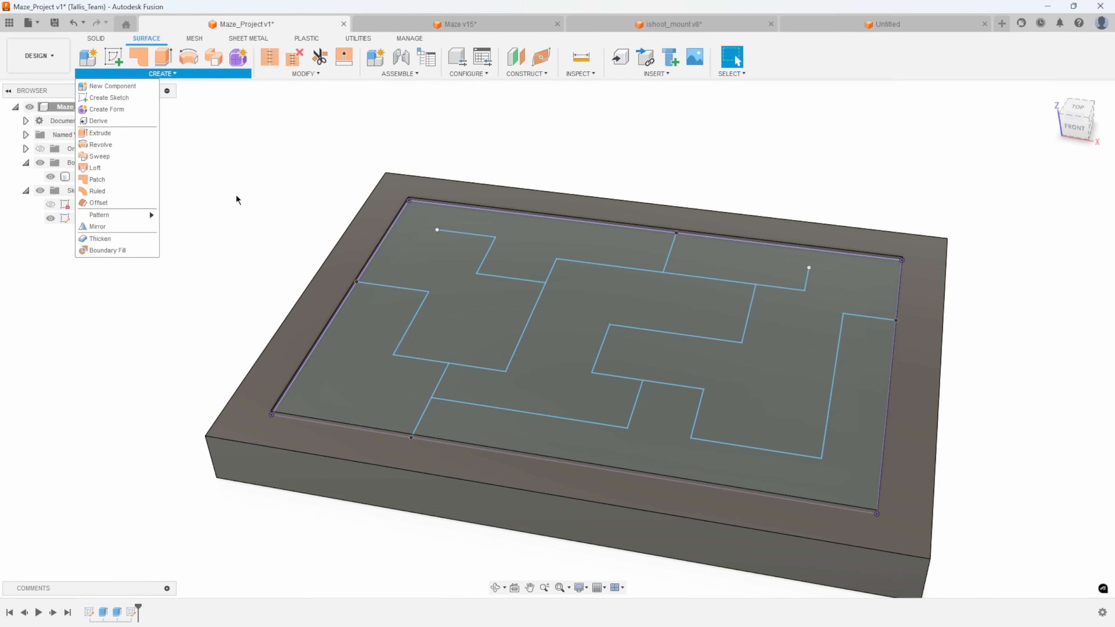
{"action": "left_click", "coordinate": [96, 39]}
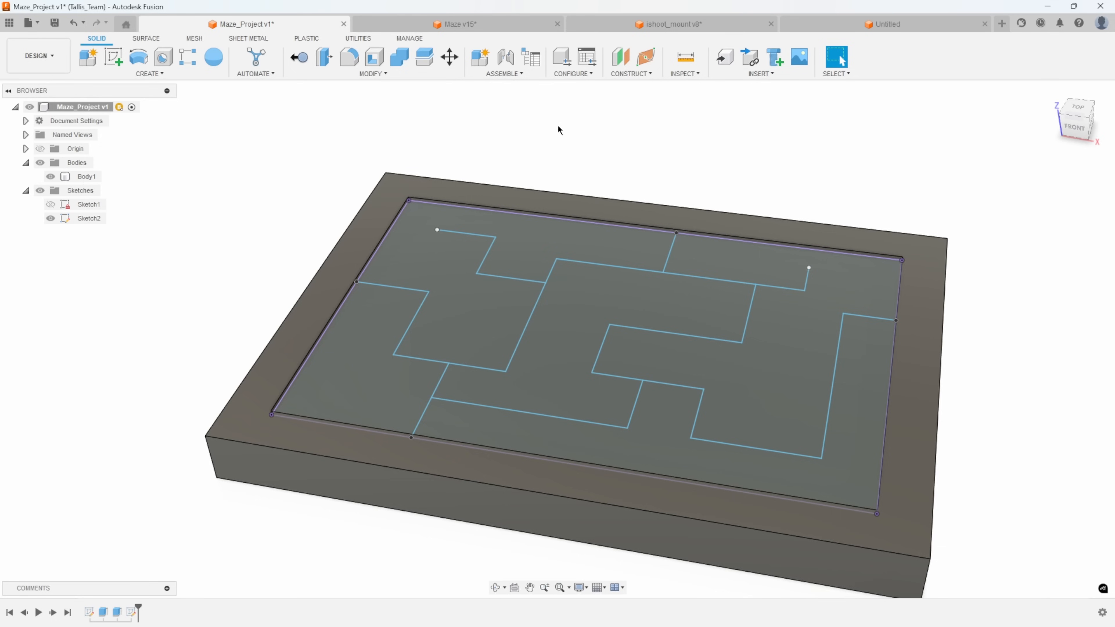
Switch to the empty Untitled design and start a sketch on the front plane.
{"action": "left_click", "coordinate": [863, 30]}
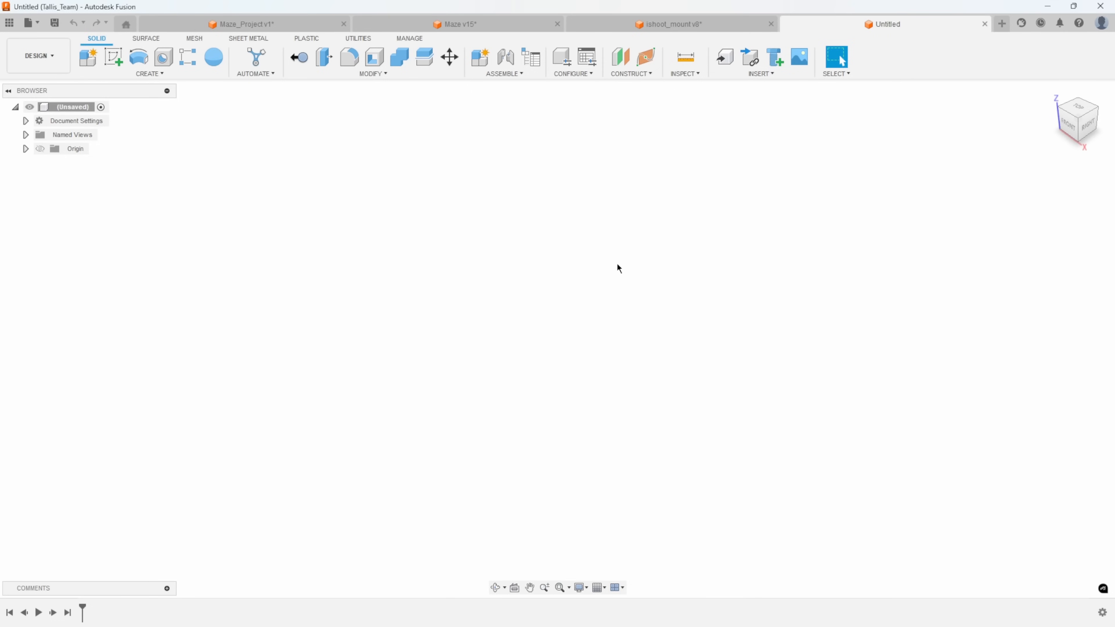
{"action": "left_click", "coordinate": [109, 63]}
{"action": "left_click", "coordinate": [600, 325]}
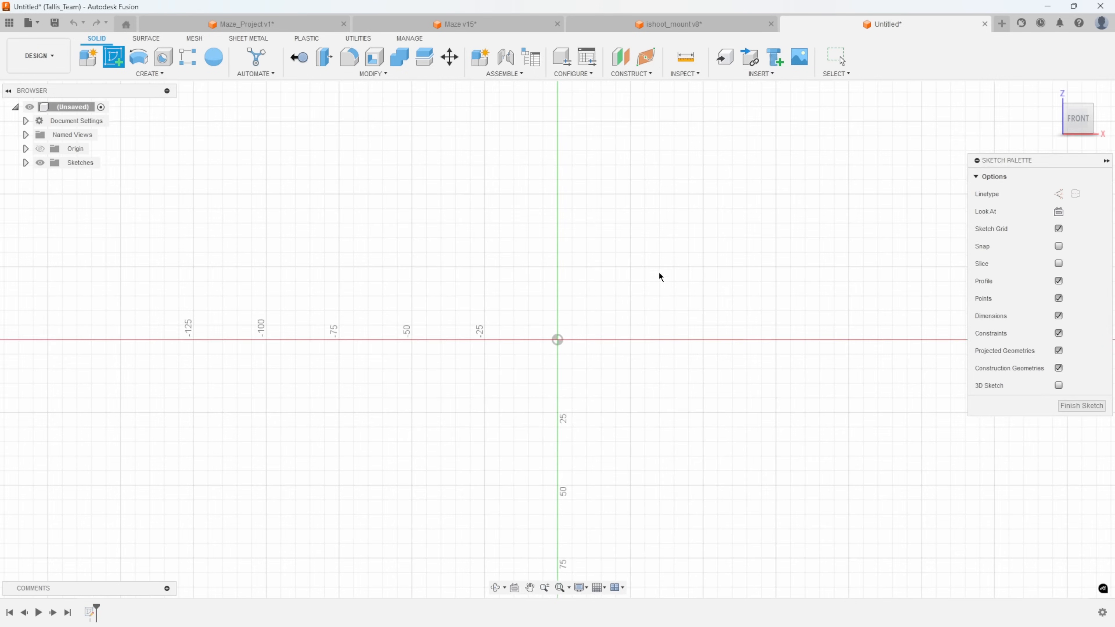
{"action": "middle_click_drag", "start_coordinate": [660, 273], "coordinate": [518, 332]}
Sketch a two-point rectangle from the origin up into the positive quadrant and finish the sketch.
{"action": "left_click", "coordinate": [96, 60]}
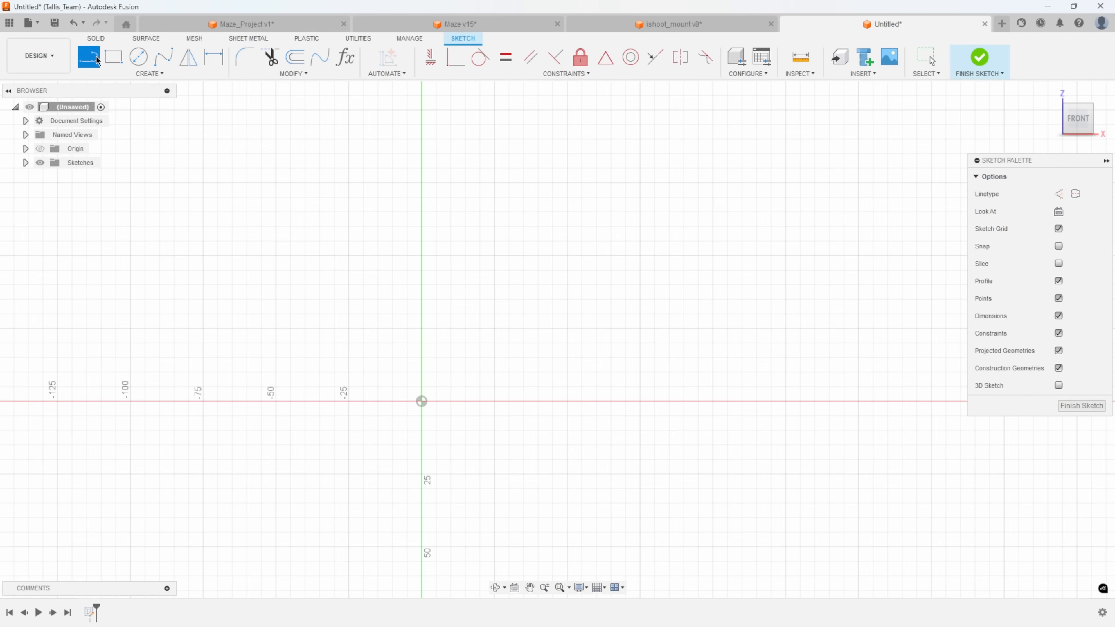
{"action": "left_click", "coordinate": [113, 58]}
{"action": "left_click", "coordinate": [422, 401]}
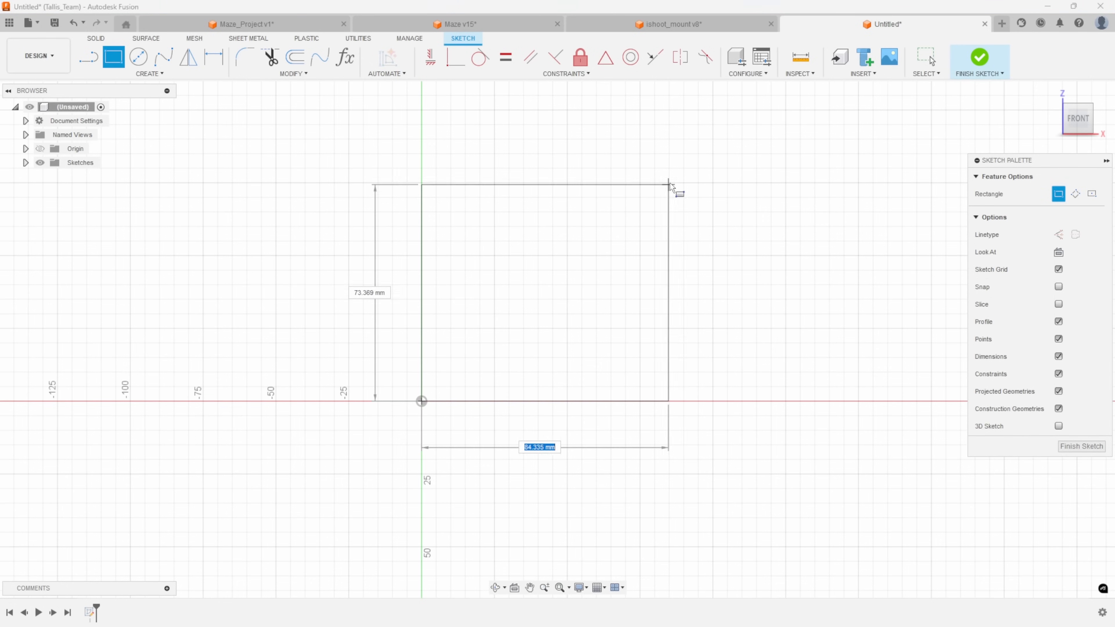
{"action": "left_click", "coordinate": [716, 143]}
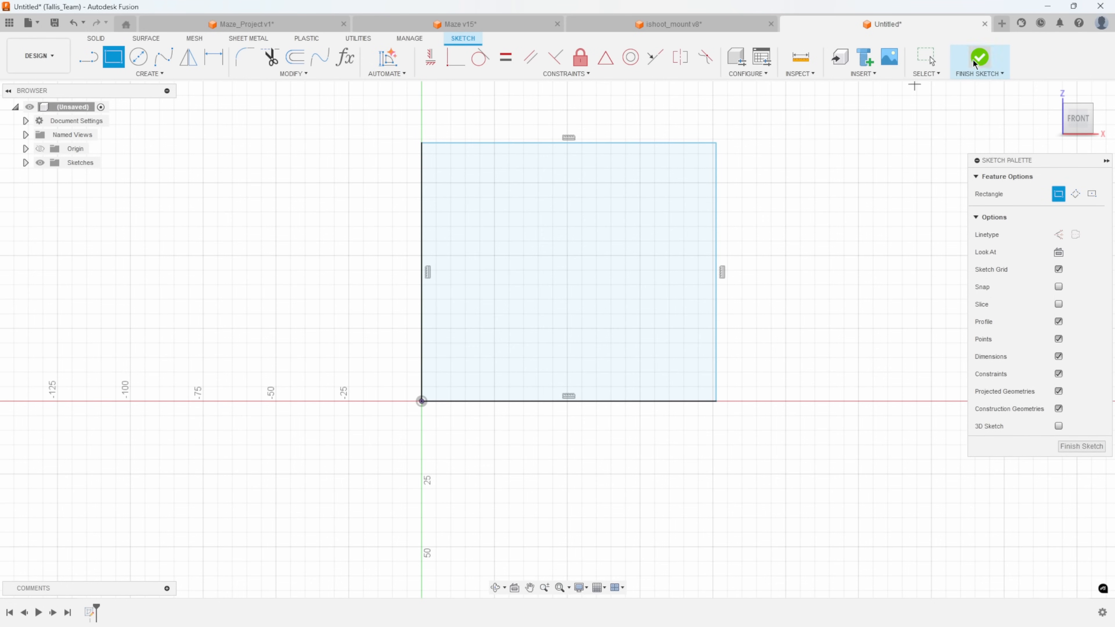
{"action": "left_click", "coordinate": [973, 63]}
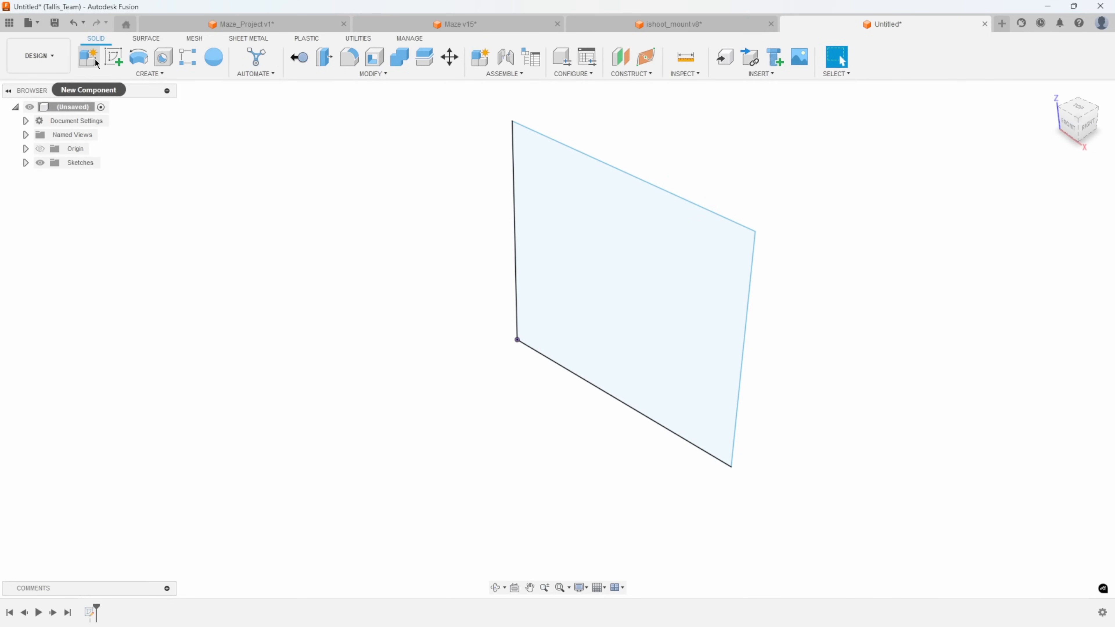
Thin-extrude the rectangle about 53.8 mm to one side as a new body with a 5 mm wall thickness.
{"action": "left_click", "coordinate": [121, 72]}
{"action": "left_click", "coordinate": [116, 135]}
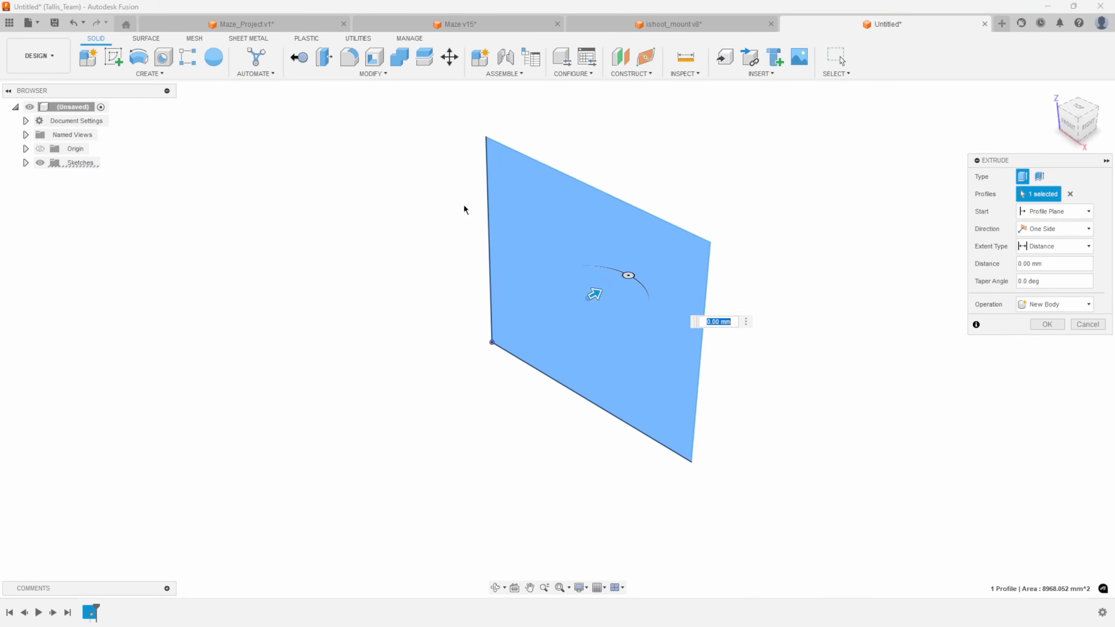
{"action": "left_click_drag", "start_coordinate": [502, 310], "coordinate": [602, 254]}
{"action": "middle_click_drag", "start_coordinate": [476, 303], "coordinate": [699, 245], "text": "shift"}
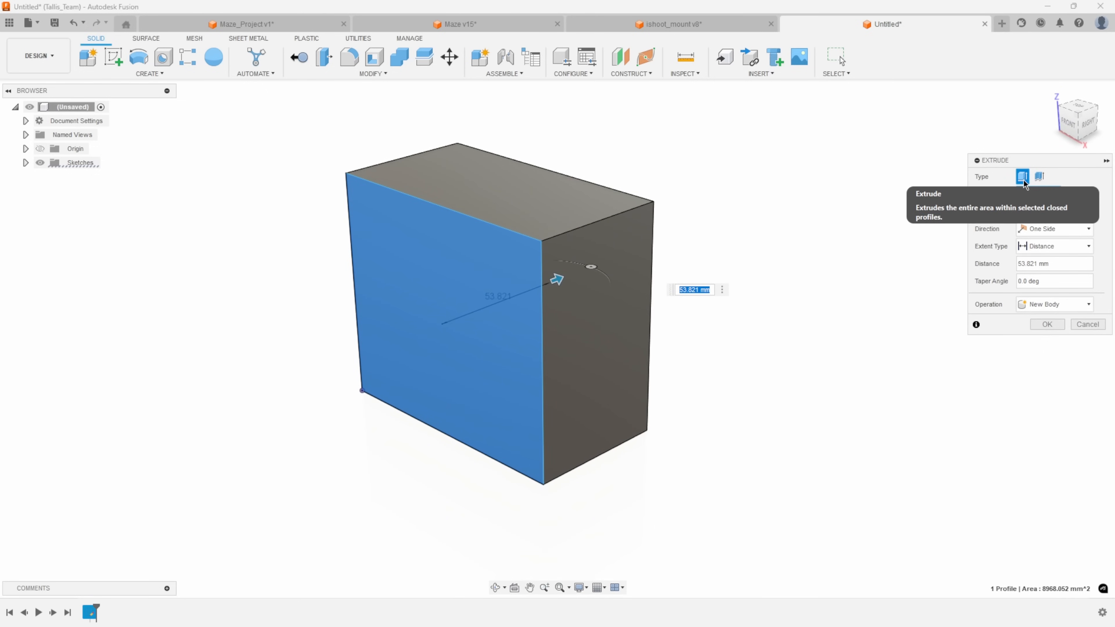
{"action": "left_click", "coordinate": [1039, 177]}
{"action": "mouse_move", "coordinate": [829, 219]}
{"action": "middle_mouse_down", "text": "shift"}
{"action": "mouse_move", "coordinate": [842, 212]}
{"action": "mouse_move", "coordinate": [813, 264]}
{"action": "mouse_move", "coordinate": [554, 212]}
{"action": "mouse_move", "coordinate": [825, 202]}
{"action": "middle_mouse_up", "text": "shift"}
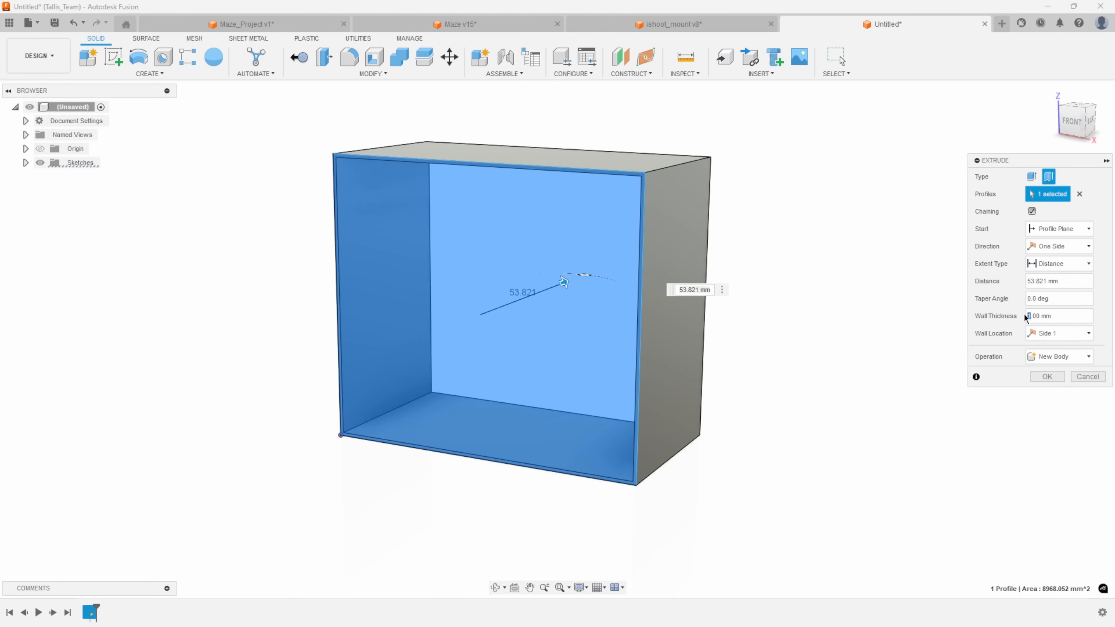
{"action": "type", "text": "5"}
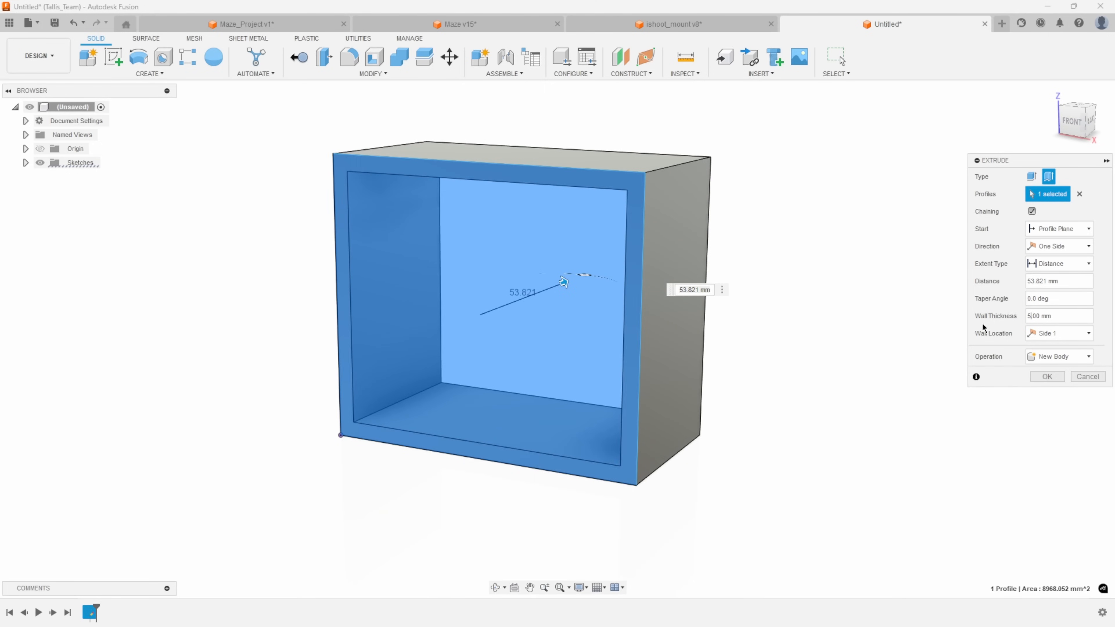
{"action": "middle_click_drag", "start_coordinate": [954, 296], "coordinate": [693, 332], "text": "shift"}
{"action": "left_click", "coordinate": [1044, 377]}
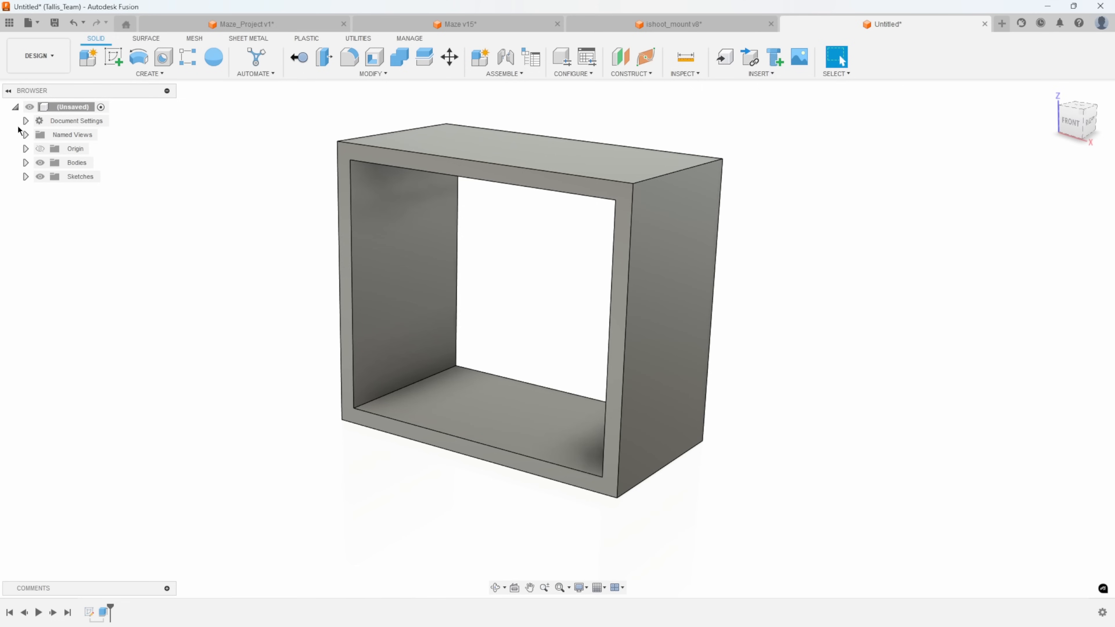
Undo the thin extrusion and the rectangle, going back to the open, empty sketch.
{"action": "left_click", "coordinate": [72, 27]}
{"action": "left_click", "coordinate": [73, 27]}
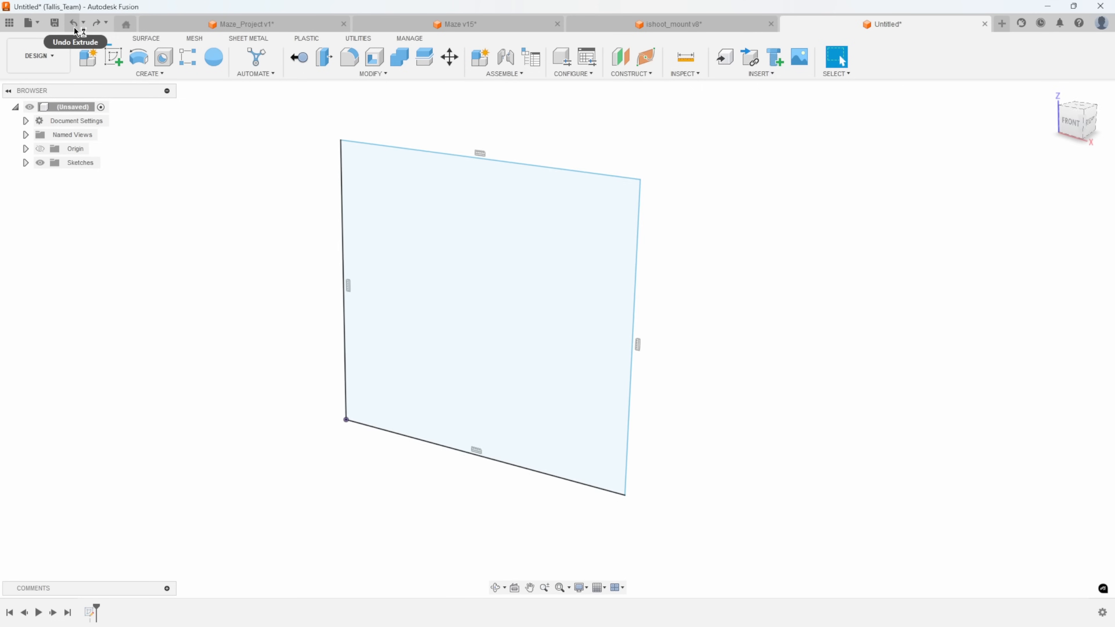
{"action": "left_click", "coordinate": [77, 27]}
Sketch a closed line profile from the origin with a vertical back, short flat top, slanted front and stepped foot, and finish the sketch.
{"action": "middle_click_drag", "start_coordinate": [338, 73], "coordinate": [255, 230]}
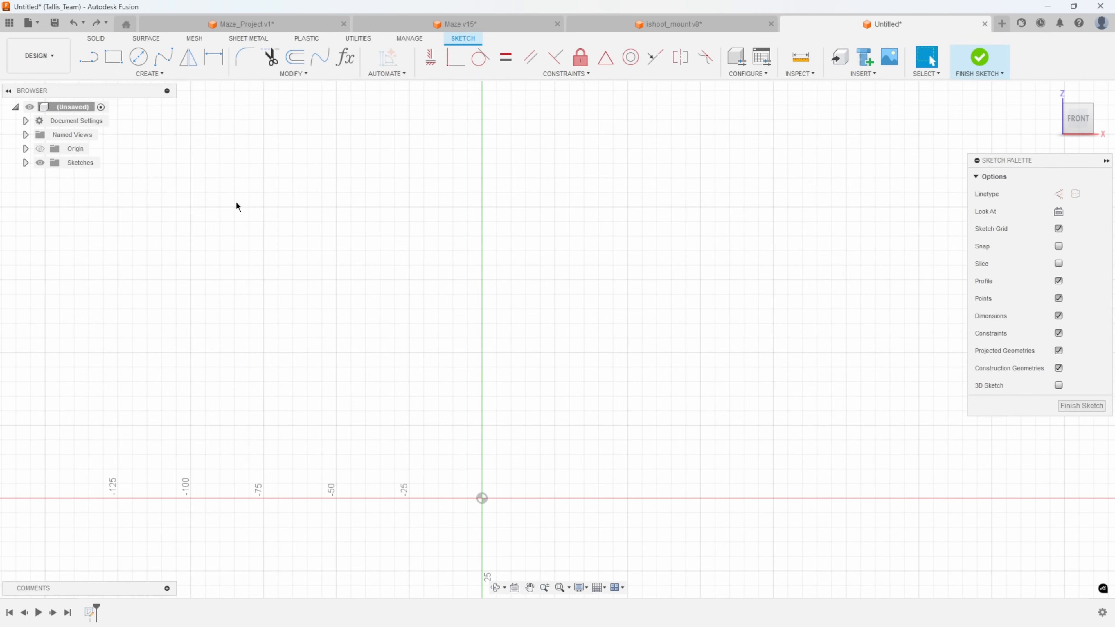
{"action": "left_click", "coordinate": [482, 498]}
{"action": "left_click", "coordinate": [482, 146]}
{"action": "left_click", "coordinate": [566, 145]}
{"action": "left_click", "coordinate": [663, 322]}
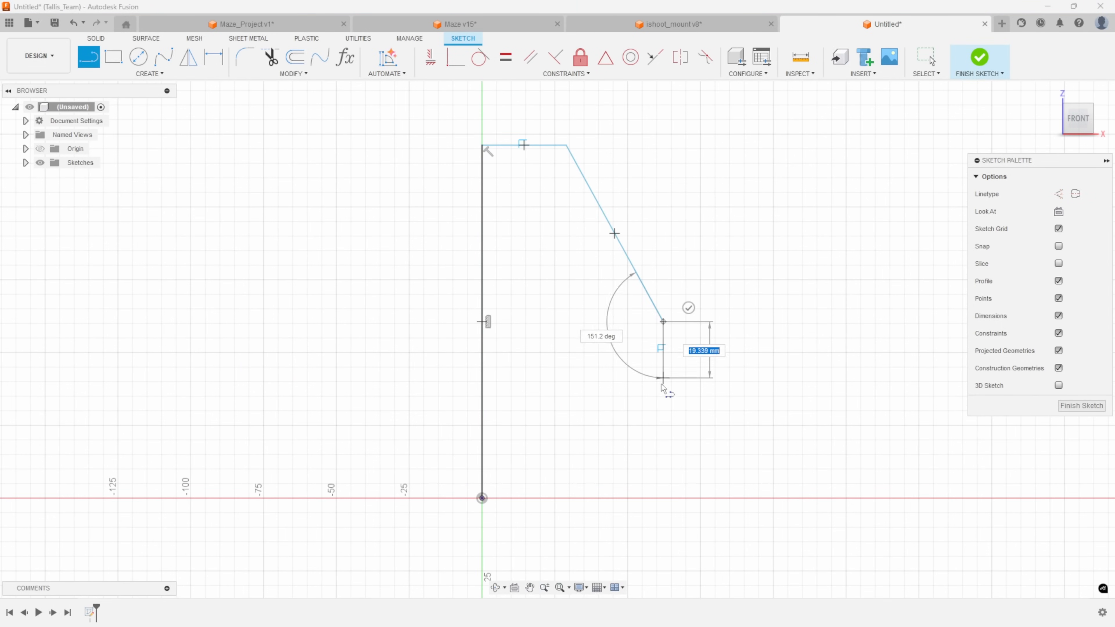
{"action": "left_click", "coordinate": [663, 415]}
{"action": "left_click", "coordinate": [726, 417]}
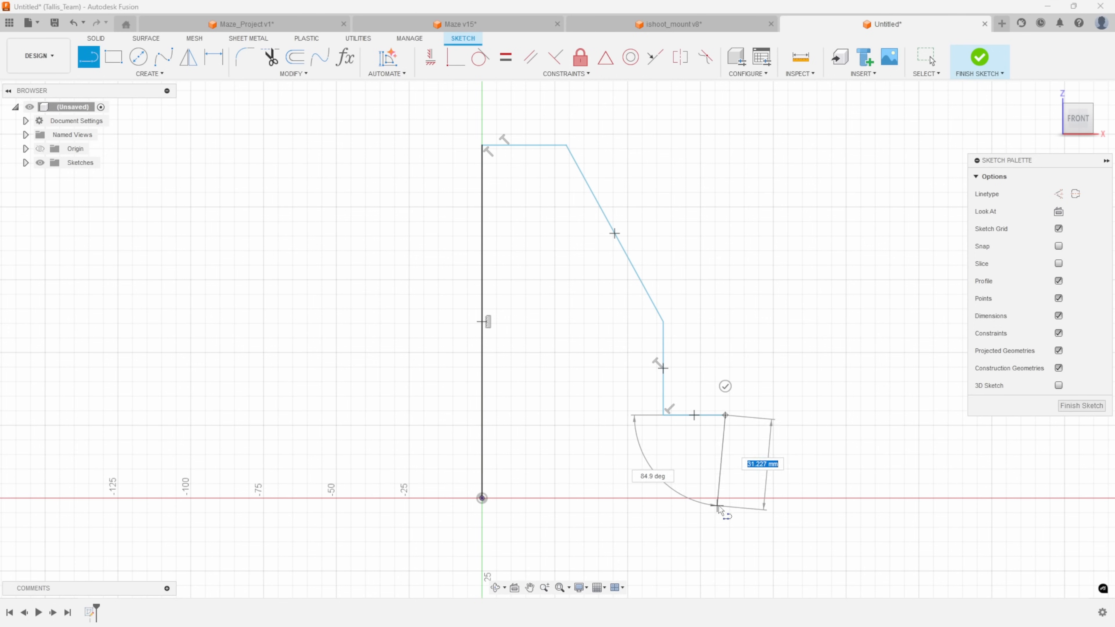
{"action": "left_click", "coordinate": [725, 498]}
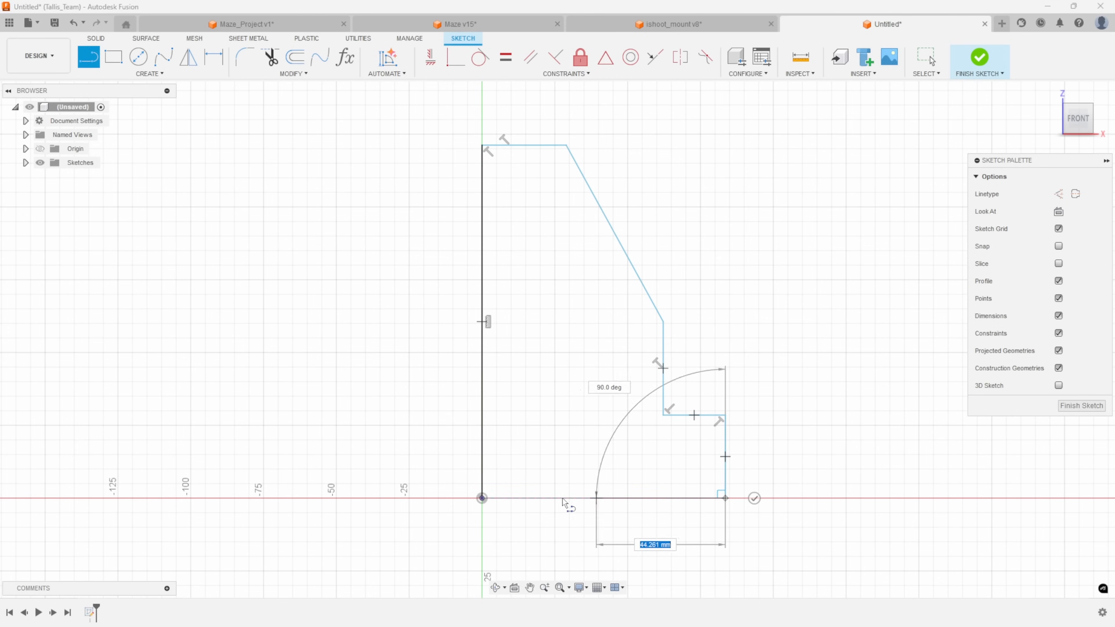
{"action": "left_click", "coordinate": [483, 498]}
{"action": "left_click", "coordinate": [980, 59]}
Thin-extrude the closed stepped profile about 118.5 mm to one side as a new hollow body.
{"action": "right_click", "coordinate": [434, 285]}
{"action": "left_click", "coordinate": [420, 351]}
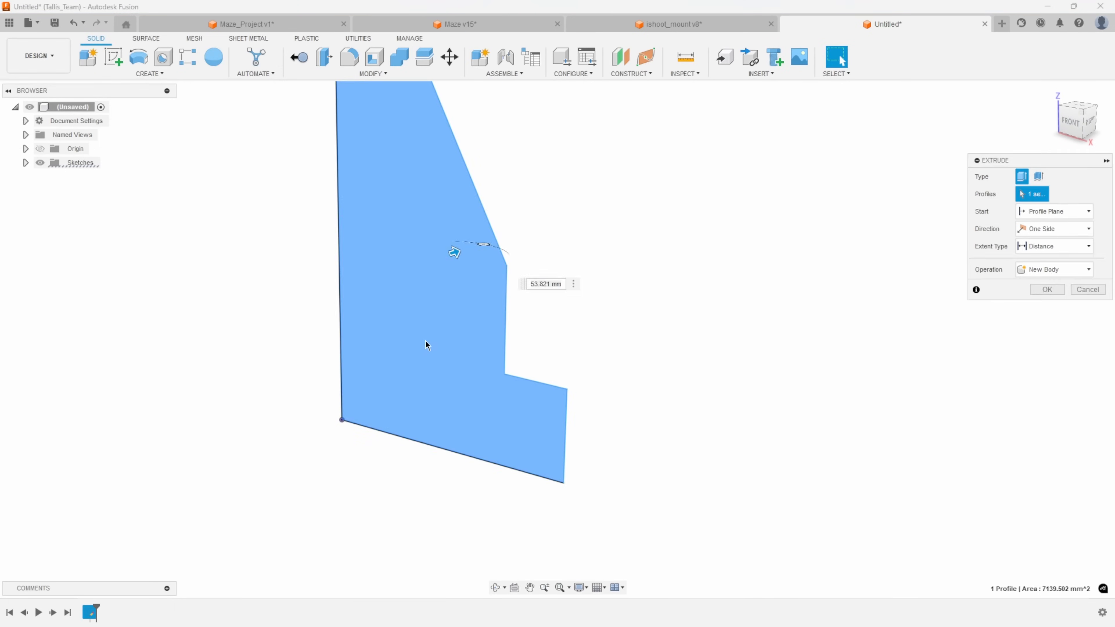
{"action": "left_click_drag", "start_coordinate": [443, 324], "coordinate": [600, 232]}
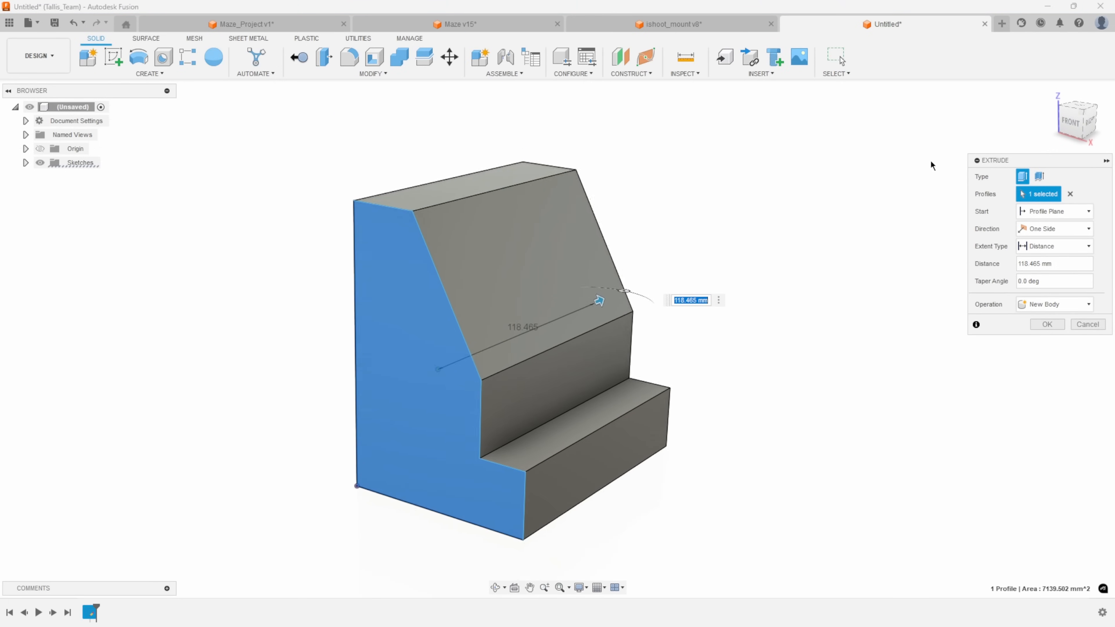
{"action": "left_click", "coordinate": [1039, 177]}
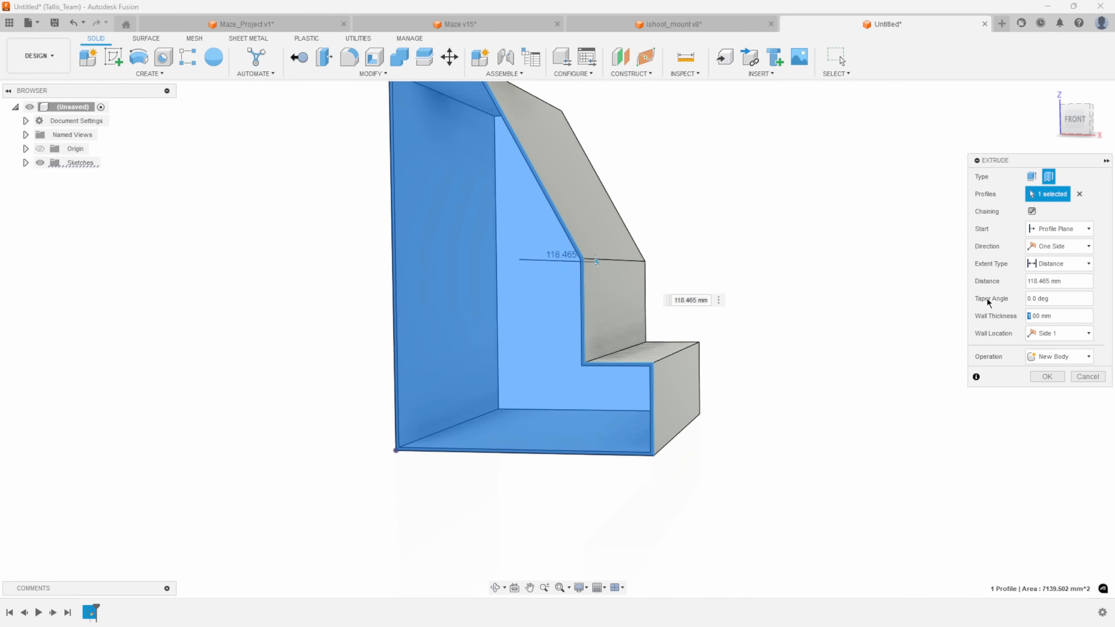
{"action": "left_click", "coordinate": [1047, 377]}
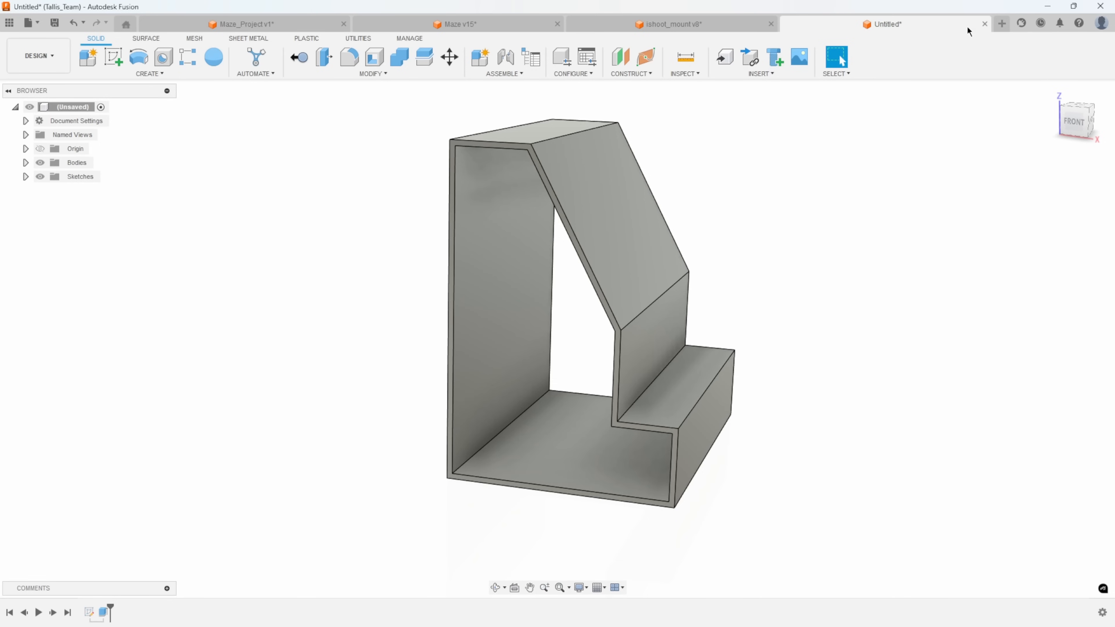
In a new design, sketch an open line chain on the front plane from the origin: horizontal, slanted upward, then vertical; finish the sketch.
{"action": "left_click", "coordinate": [1000, 24]}
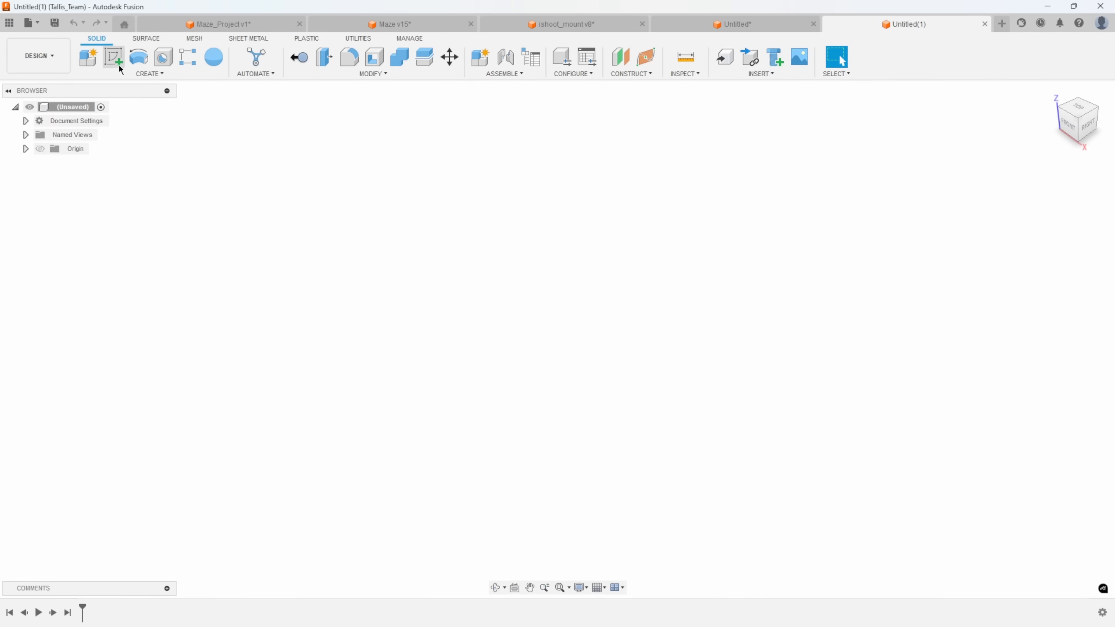
{"action": "left_click", "coordinate": [114, 57]}
{"action": "left_click", "coordinate": [573, 308]}
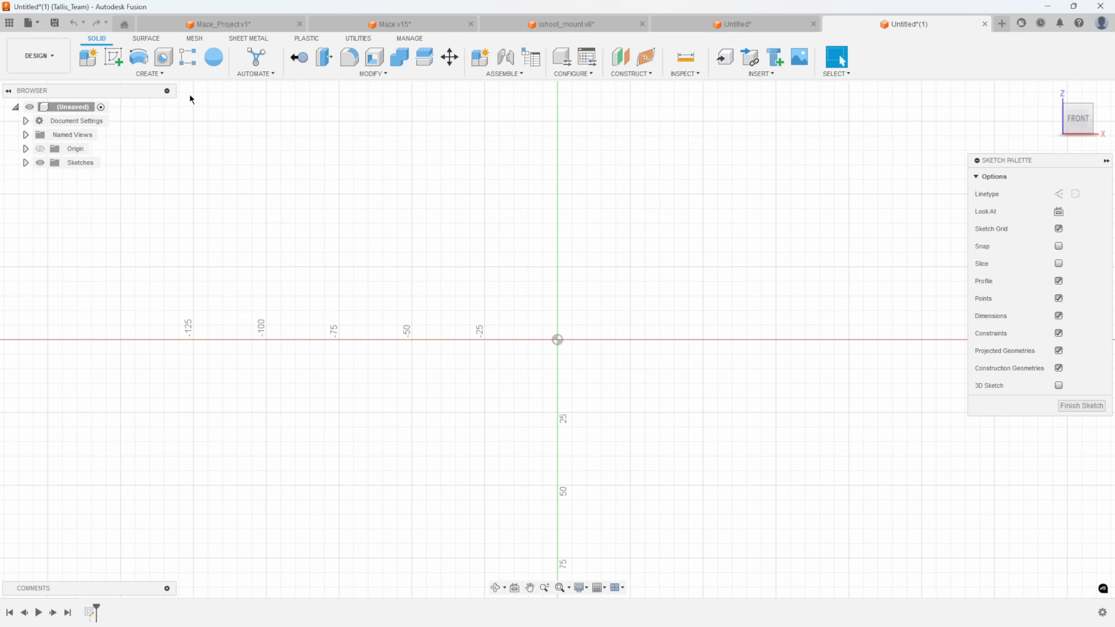
{"action": "left_click", "coordinate": [92, 57]}
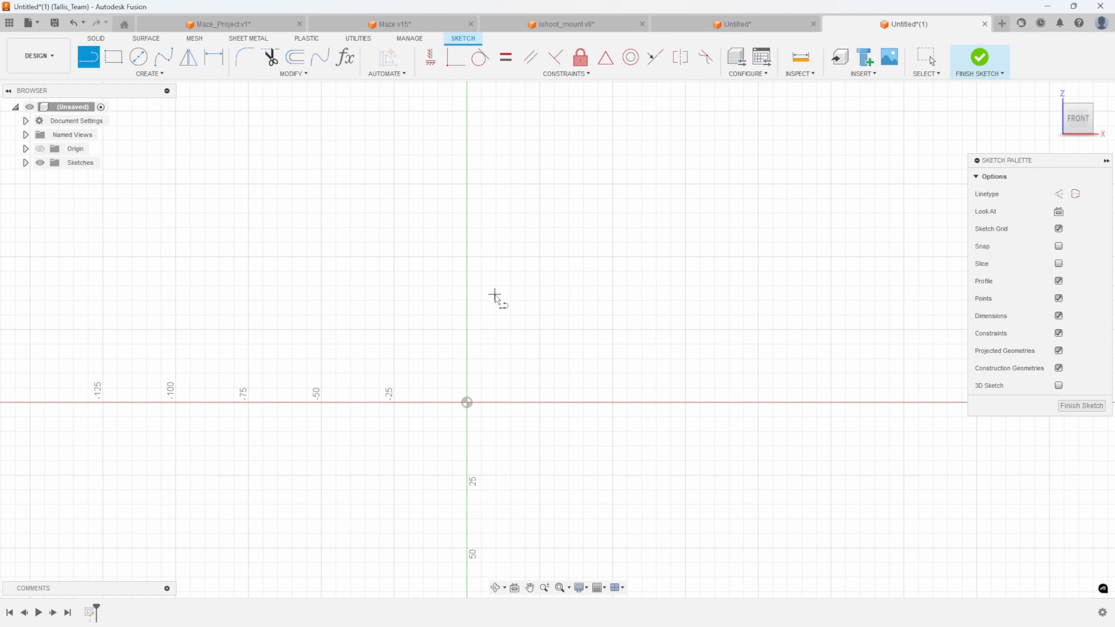
{"action": "left_click", "coordinate": [655, 402]}
{"action": "left_click", "coordinate": [803, 300]}
{"action": "left_click", "coordinate": [803, 91]}
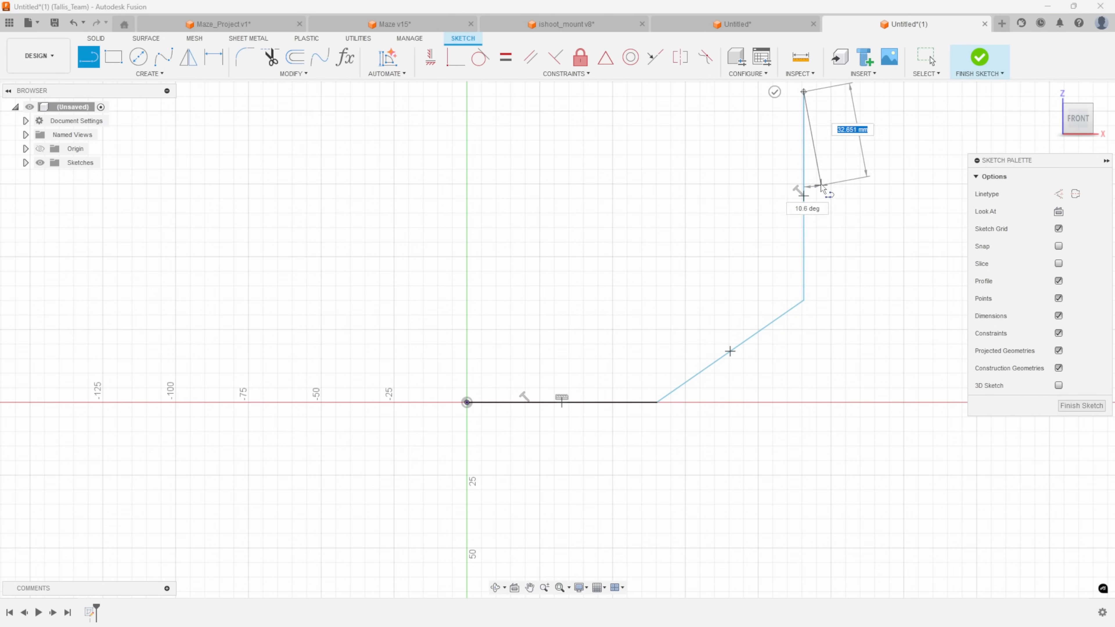
{"action": "left_click", "coordinate": [961, 65]}
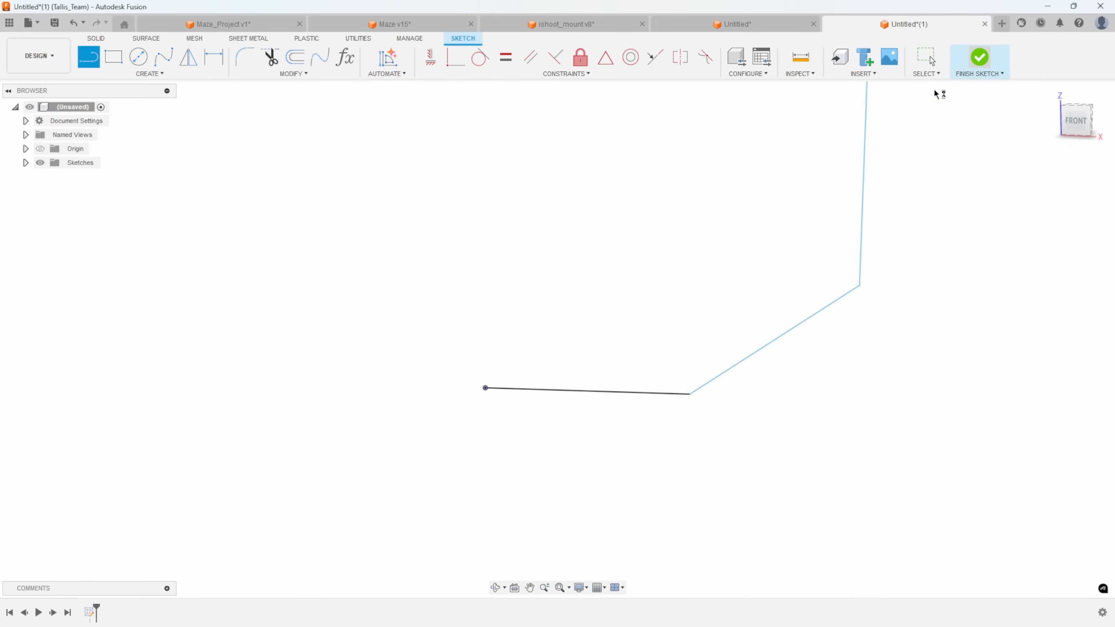
Set up a thin extrusion of the open line chain about 69 mm to one side with a 4 mm wall thickness.
{"action": "left_click", "coordinate": [136, 74]}
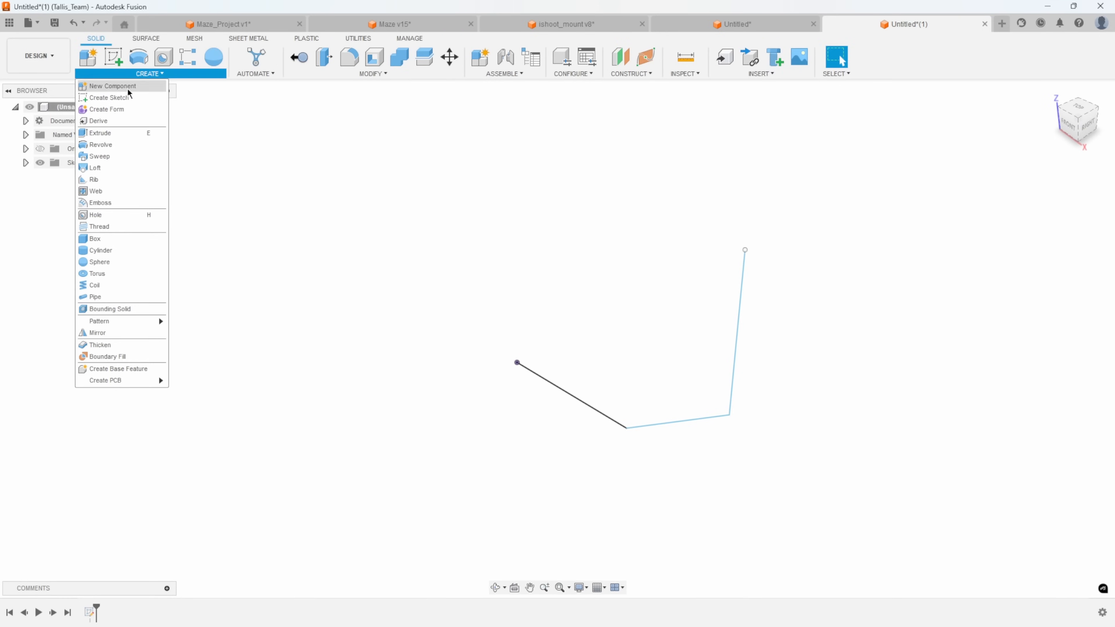
{"action": "left_click", "coordinate": [103, 137]}
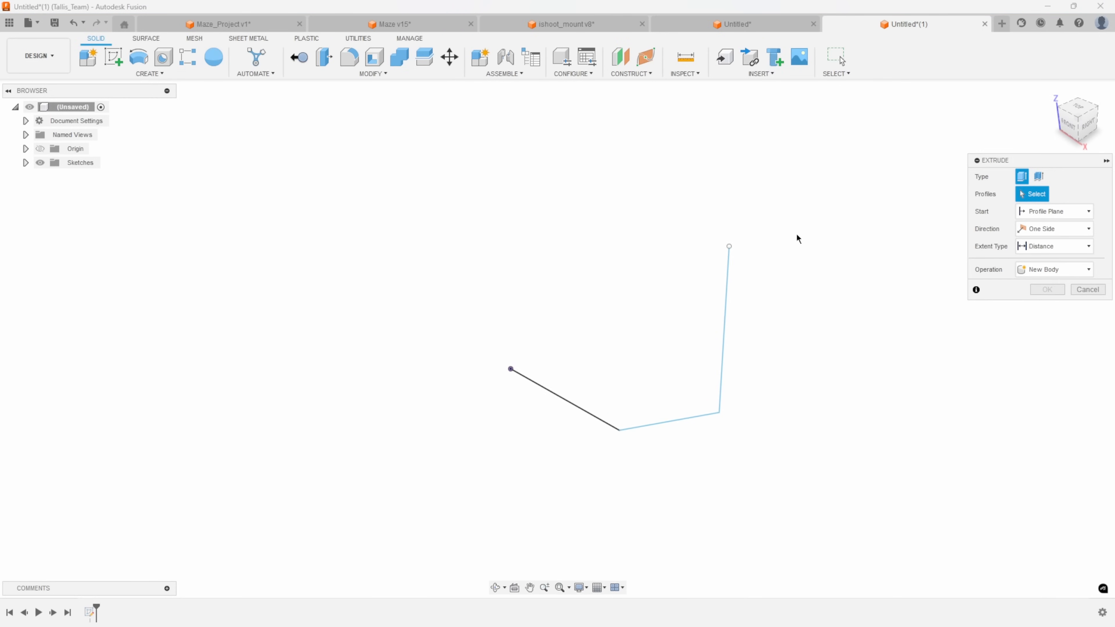
{"action": "left_click", "coordinate": [1038, 177]}
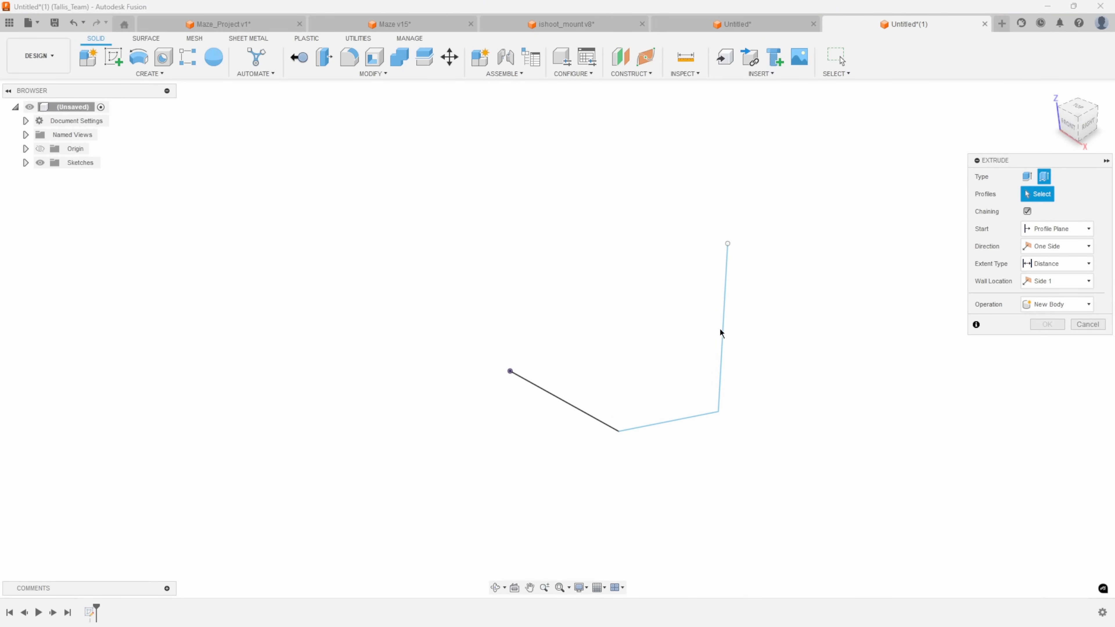
{"action": "left_click", "coordinate": [724, 310]}
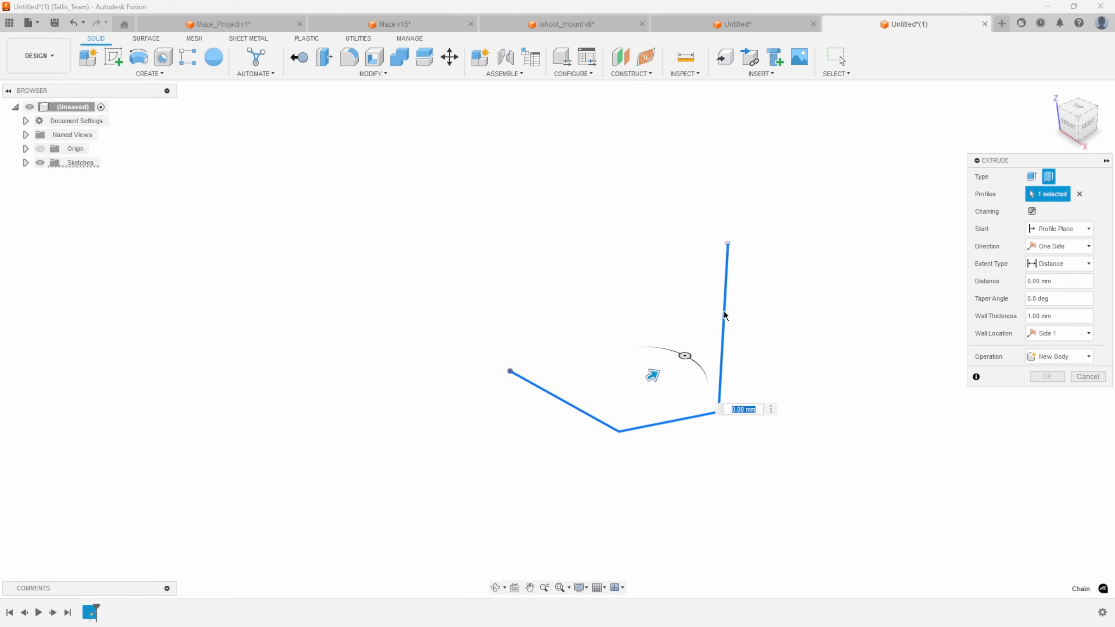
{"action": "left_click_drag", "start_coordinate": [650, 370], "coordinate": [754, 342]}
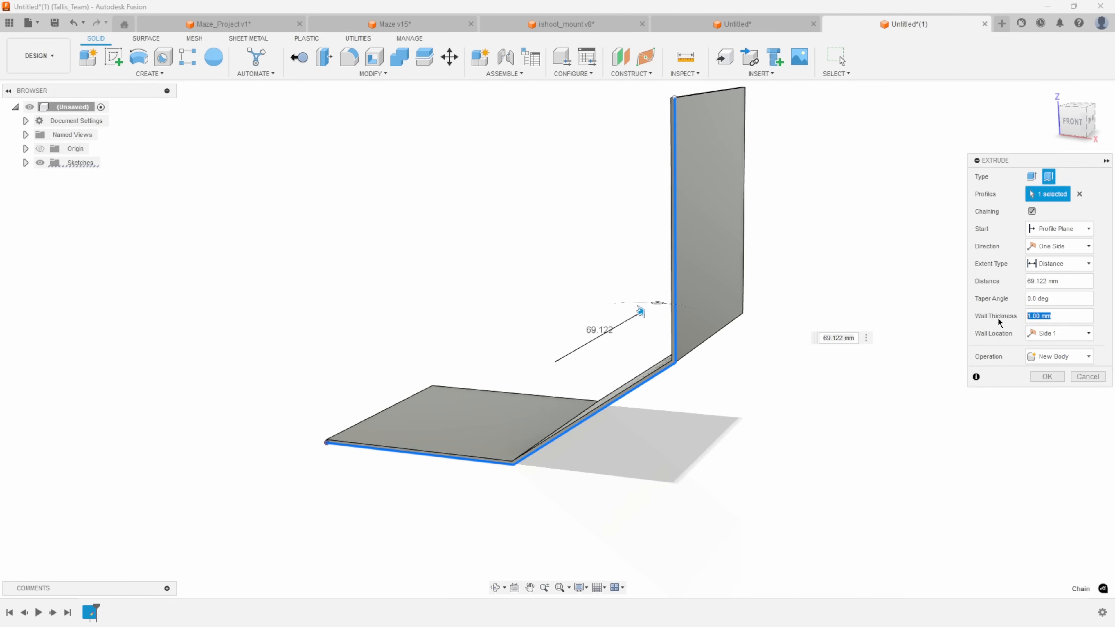
{"action": "type", "text": "4"}
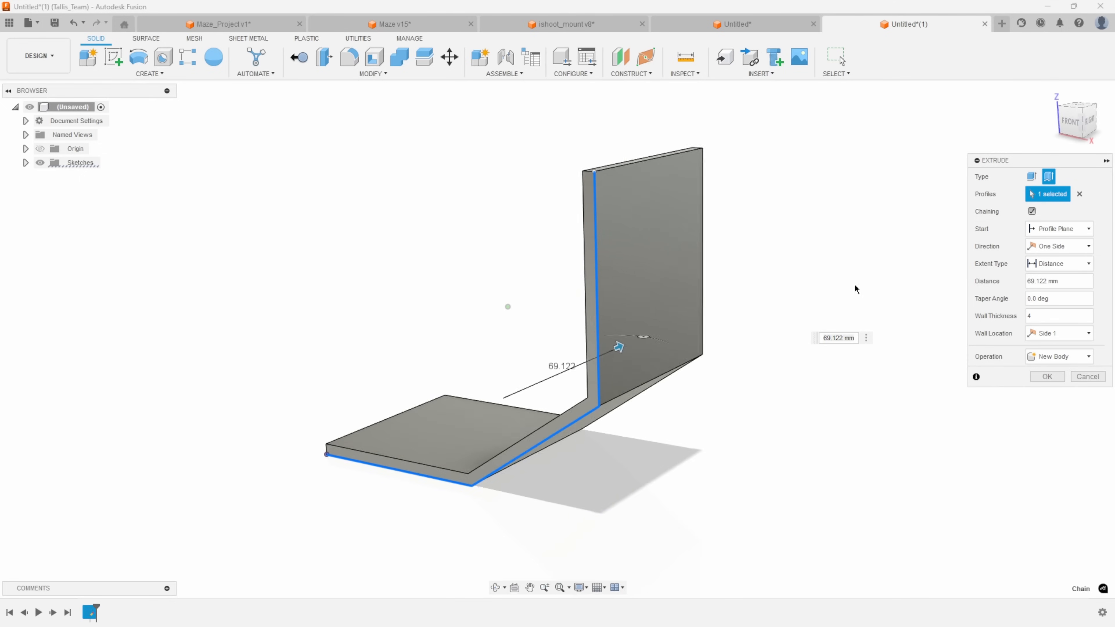
Try a two-sided thin extrusion of the chain, with side 2 about 21 mm long and its wall 4 mm thick.
{"action": "left_click", "coordinate": [1059, 248]}
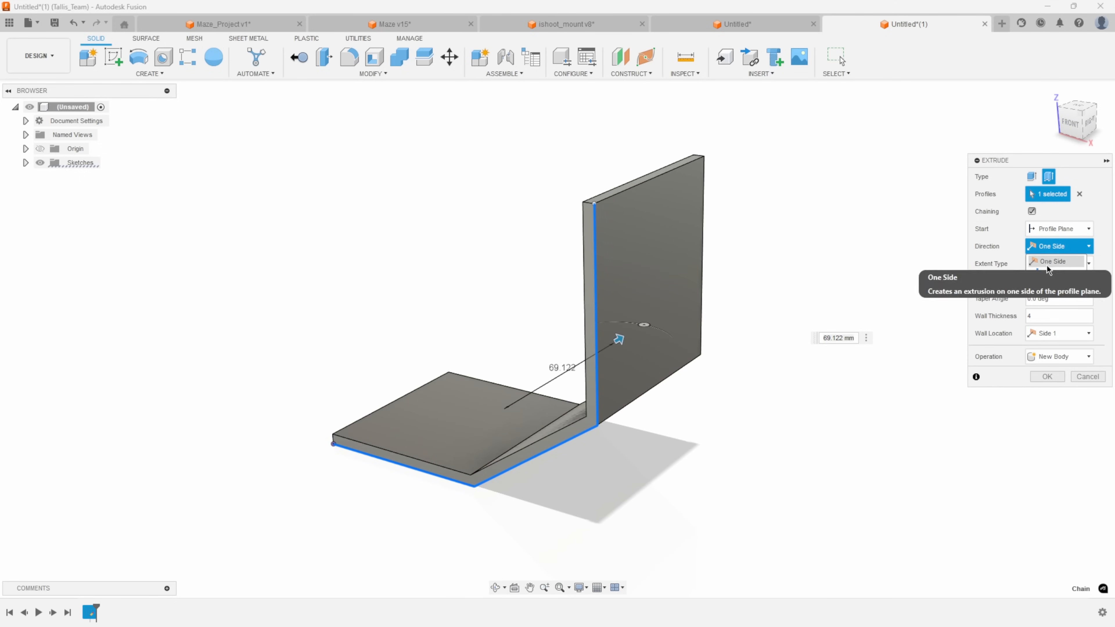
{"action": "left_click", "coordinate": [1049, 274]}
{"action": "left_click_drag", "start_coordinate": [479, 412], "coordinate": [430, 426]}
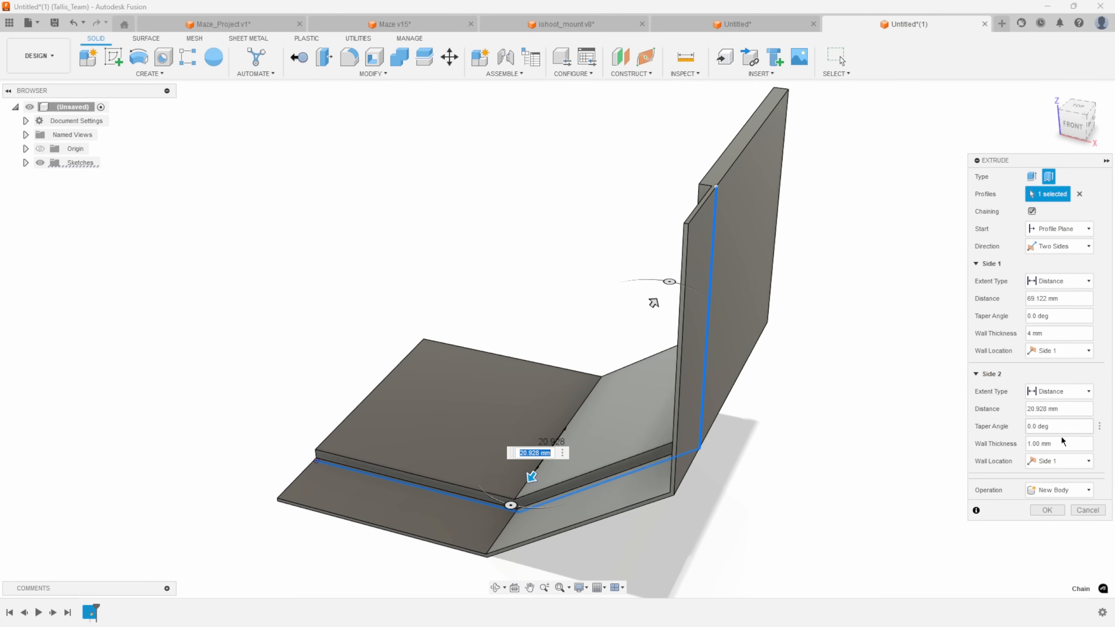
{"action": "type", "text": "4"}
{"action": "middle_click_drag", "start_coordinate": [674, 276], "coordinate": [762, 262], "text": "shift"}
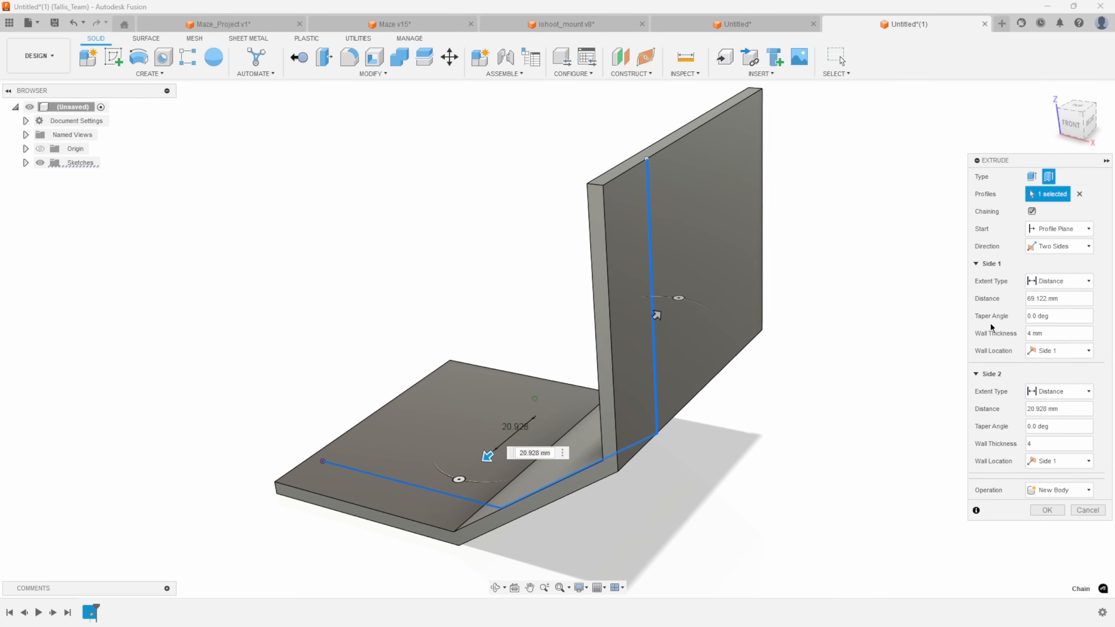
Try a symmetric direction for the thin extrusion with a distance of about 30 mm on each side of the sketch plane.
{"action": "left_click", "coordinate": [1066, 246]}
{"action": "left_click", "coordinate": [1054, 284]}
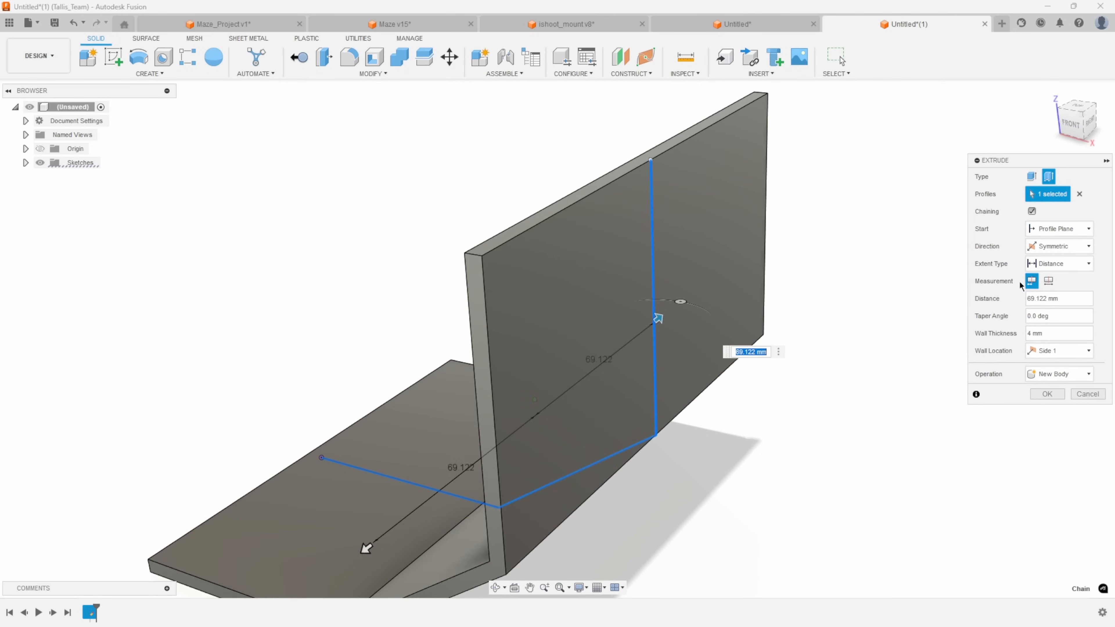
{"action": "middle_click_drag", "start_coordinate": [596, 422], "coordinate": [557, 417], "text": "shift"}
{"action": "left_click_drag", "start_coordinate": [411, 440], "coordinate": [502, 408]}
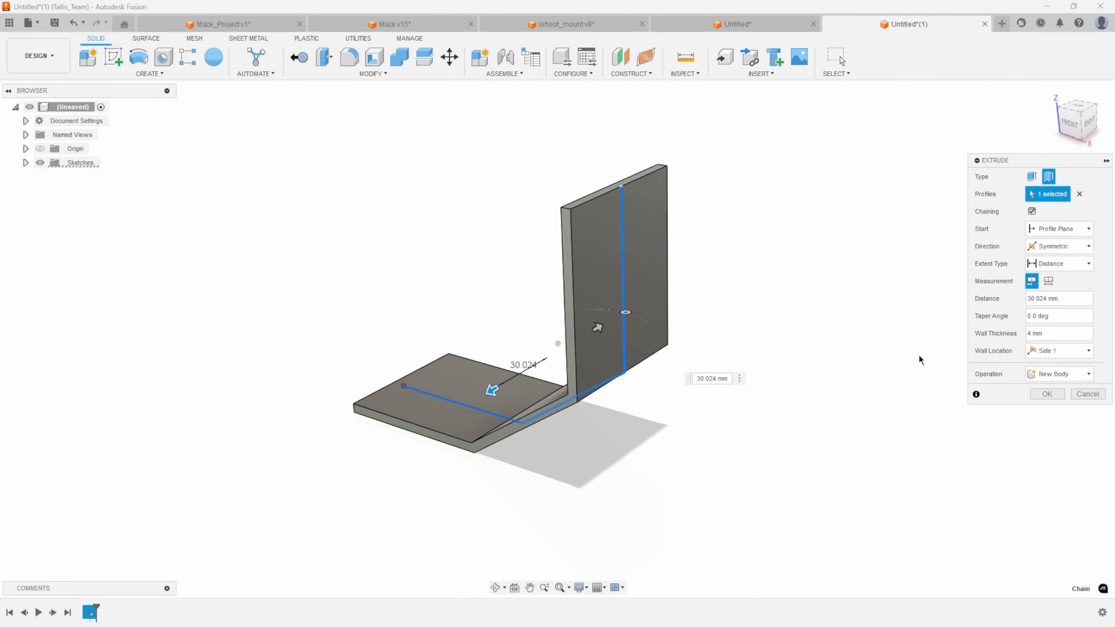
Return the thin extrusion to the One Side direction and set its distance to 50 mm.
{"action": "left_click", "coordinate": [1084, 250]}
{"action": "left_click", "coordinate": [1058, 258]}
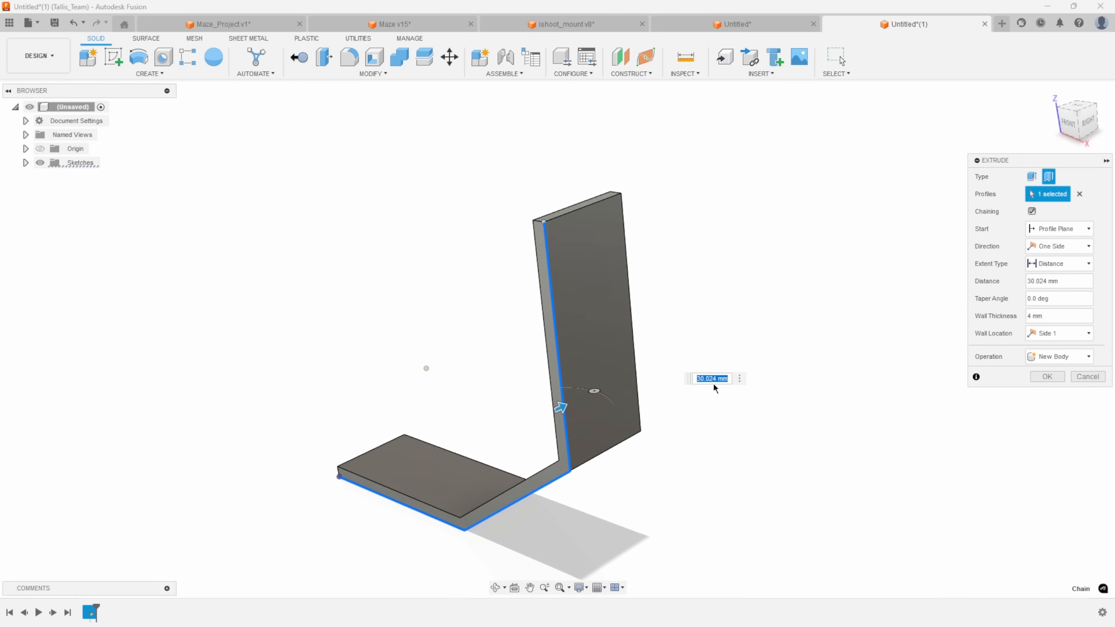
{"action": "left_click", "coordinate": [1067, 282]}
{"action": "left_click_drag", "start_coordinate": [1067, 282], "coordinate": [980, 285]}
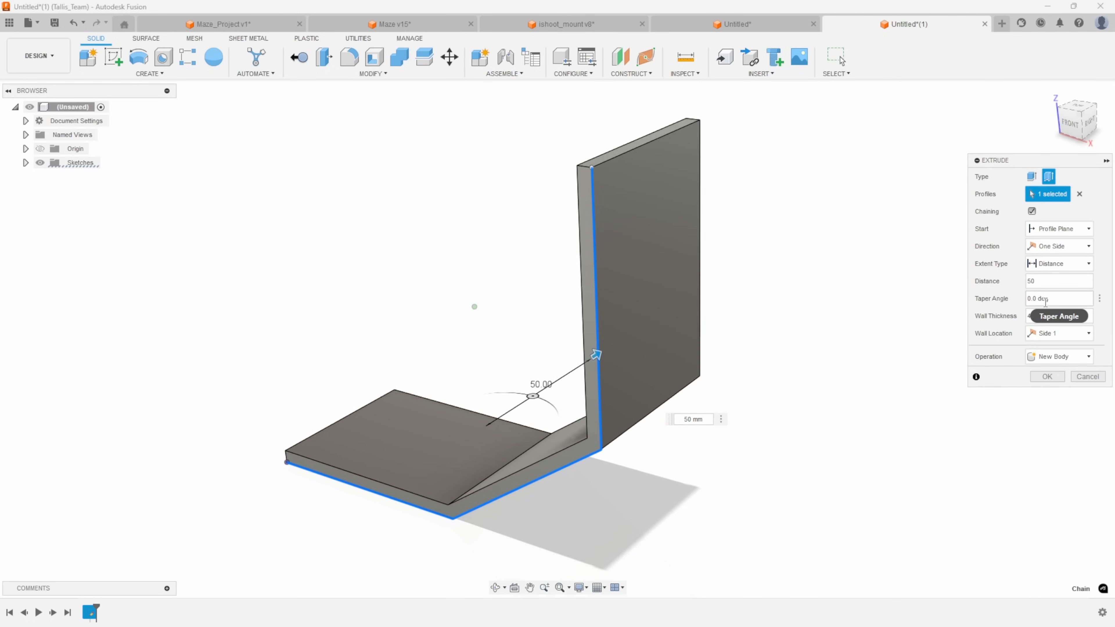
{"action": "left_click", "coordinate": [354, 73]}
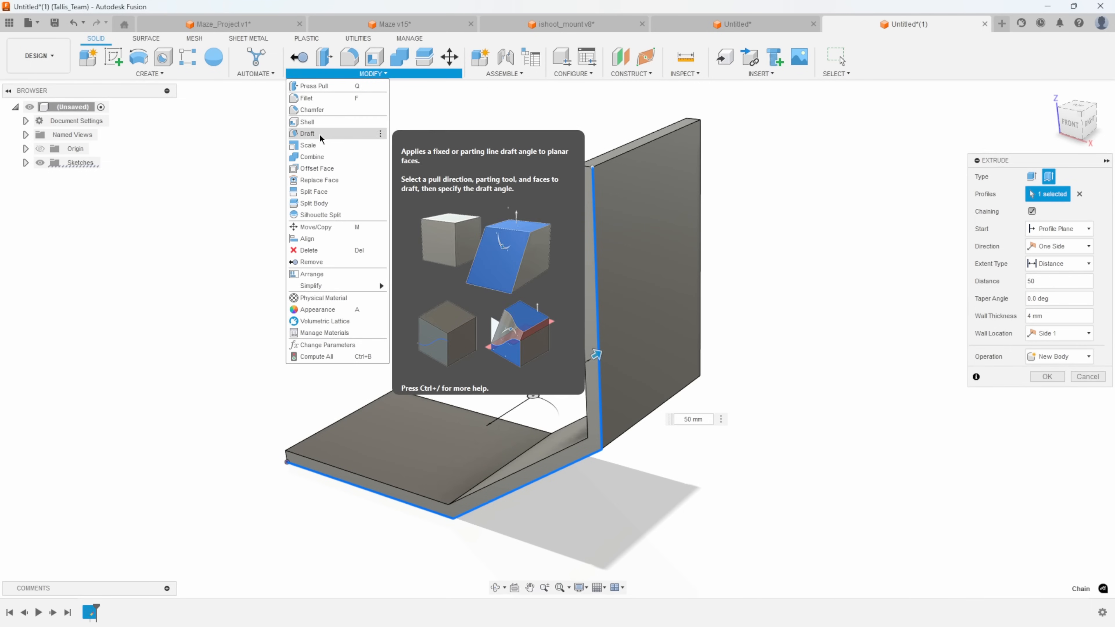
{"action": "left_click", "coordinate": [1016, 159]}
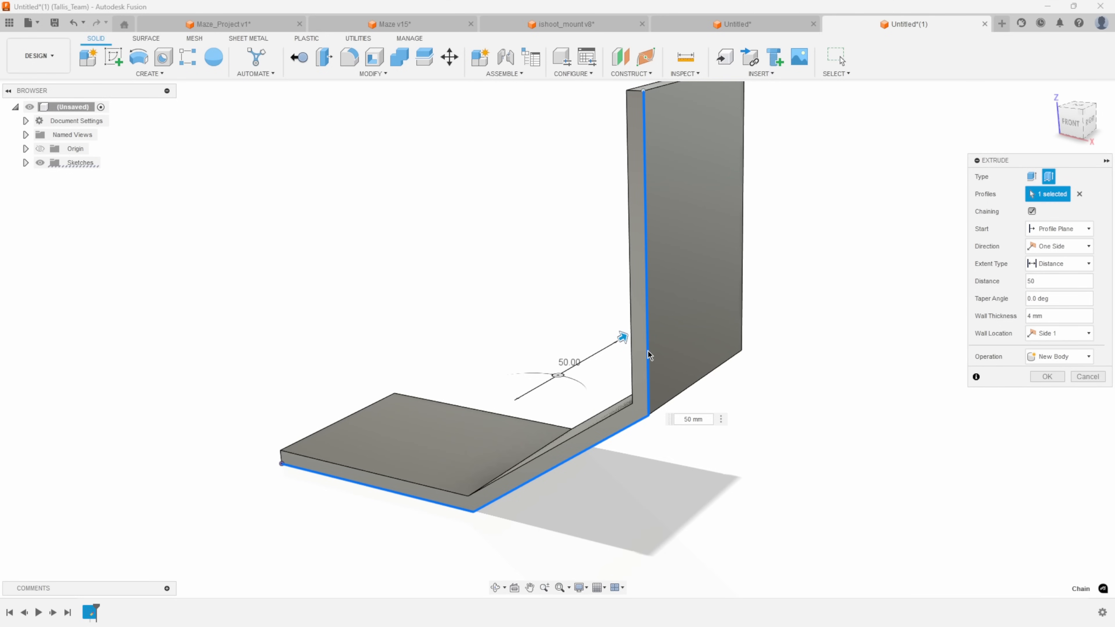
Try the Side 2 wall location and set the wall to Center on the sketch lines.
{"action": "left_click", "coordinate": [1047, 335]}
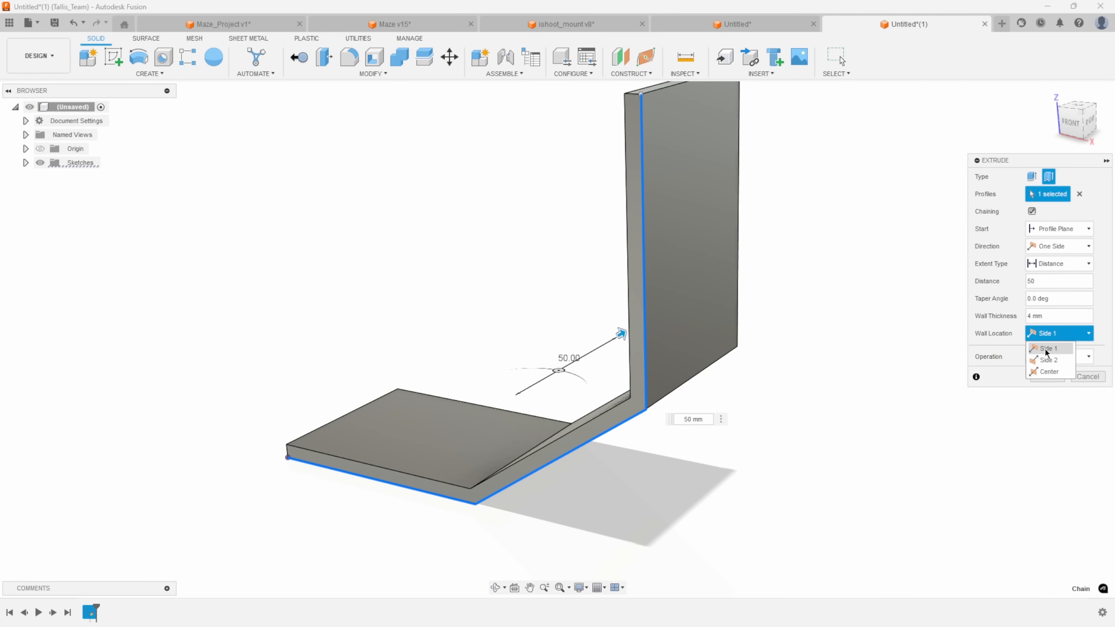
{"action": "left_click", "coordinate": [1047, 361]}
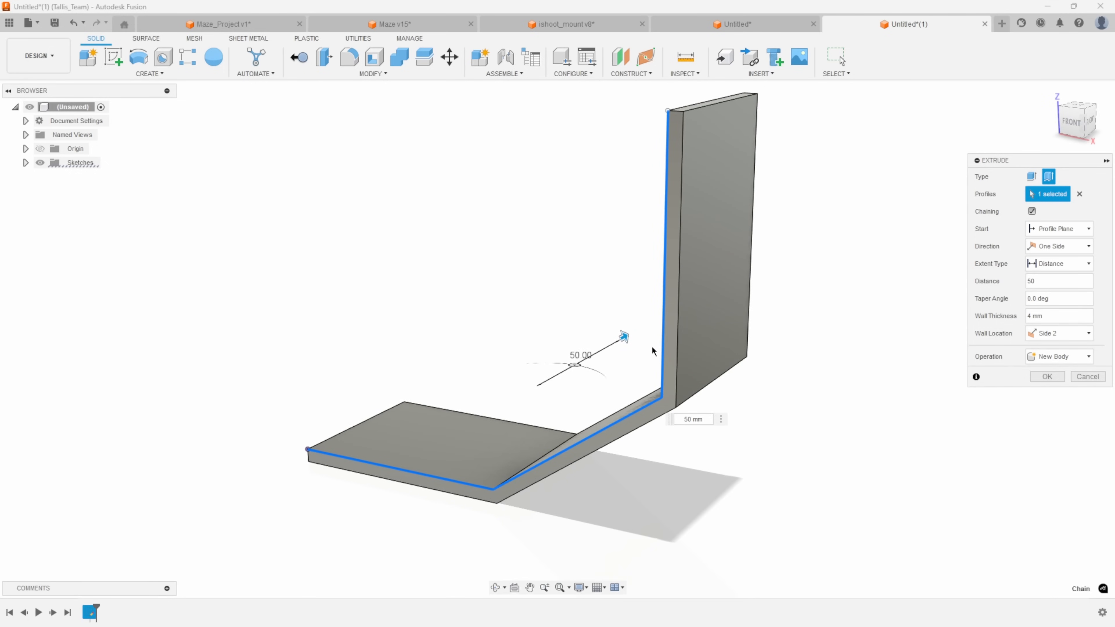
{"action": "left_click", "coordinate": [1058, 336]}
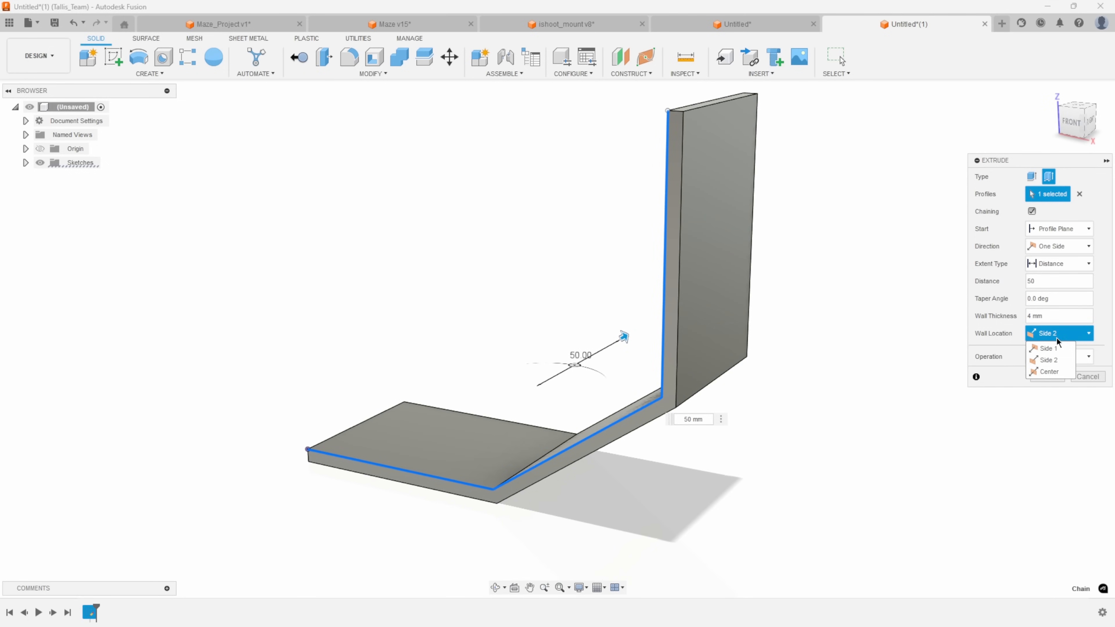
{"action": "left_click", "coordinate": [1049, 372]}
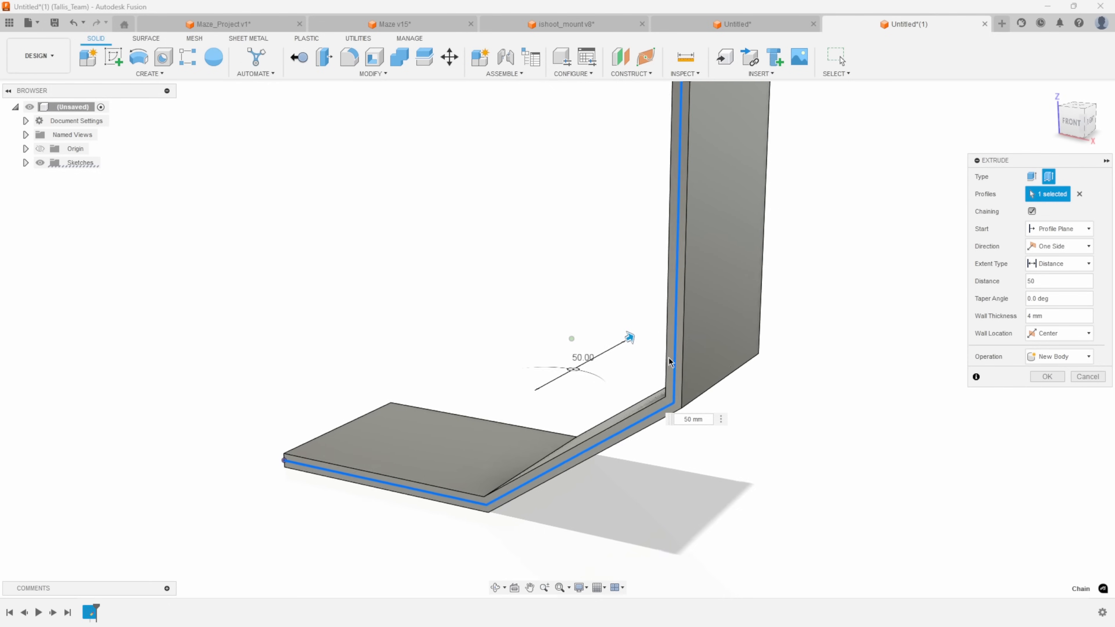
Confirm the thin extrusion as a new body and show its sketch again to compare the wall with the lines.
{"action": "scroll", "coordinate": [669, 358], "scroll_direction": "up", "scroll_amount": 2}
{"action": "middle_click_drag", "start_coordinate": [688, 378], "coordinate": [687, 341]}
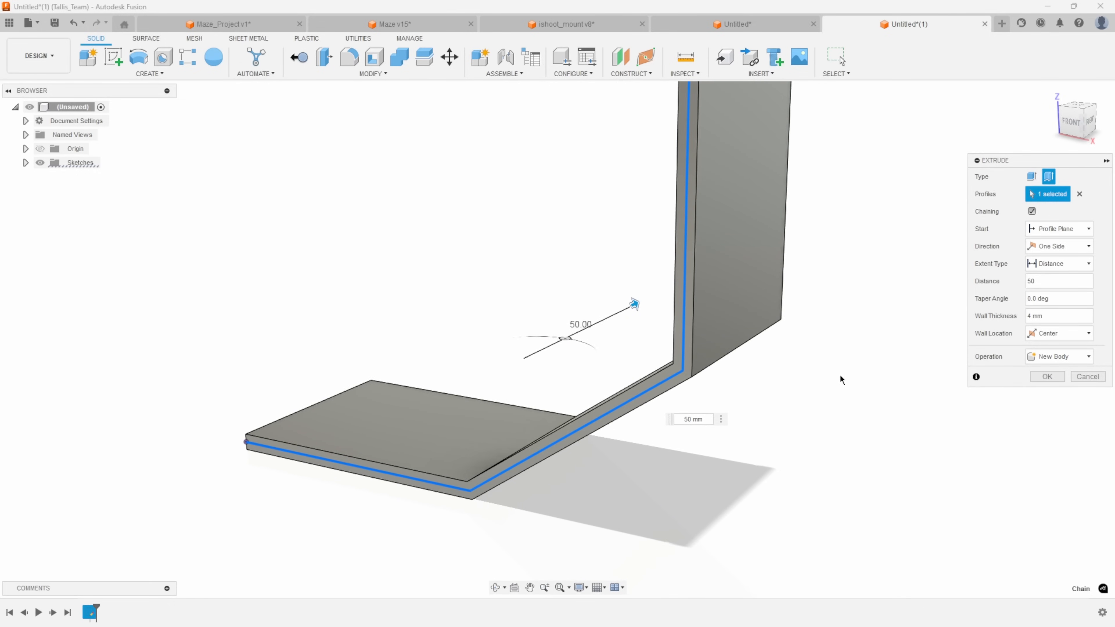
{"action": "left_click", "coordinate": [1053, 378]}
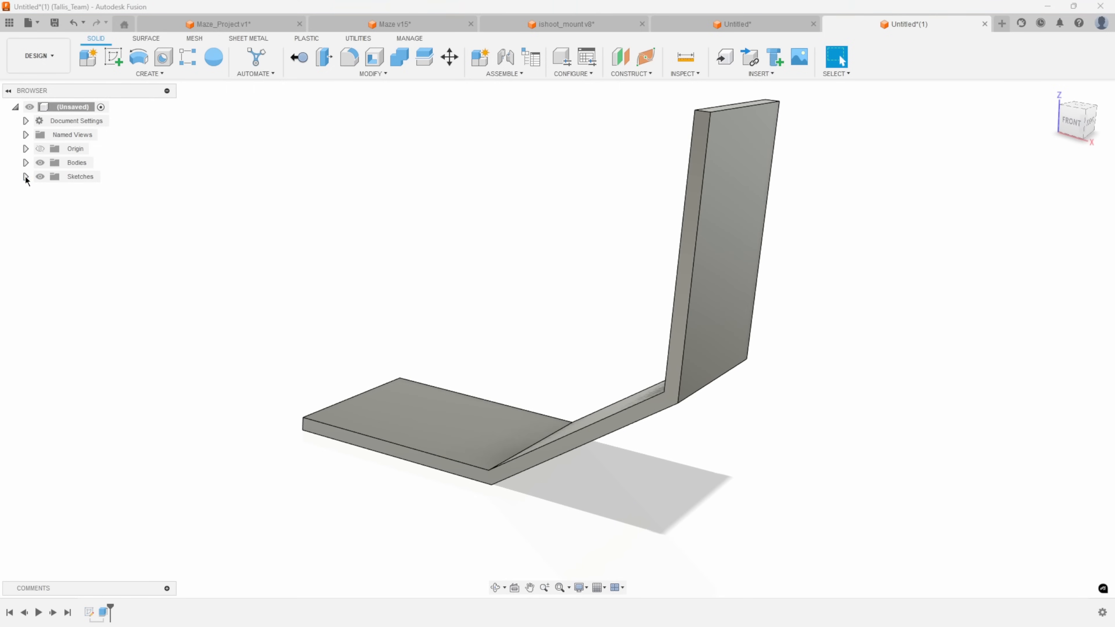
{"action": "left_click", "coordinate": [51, 190]}
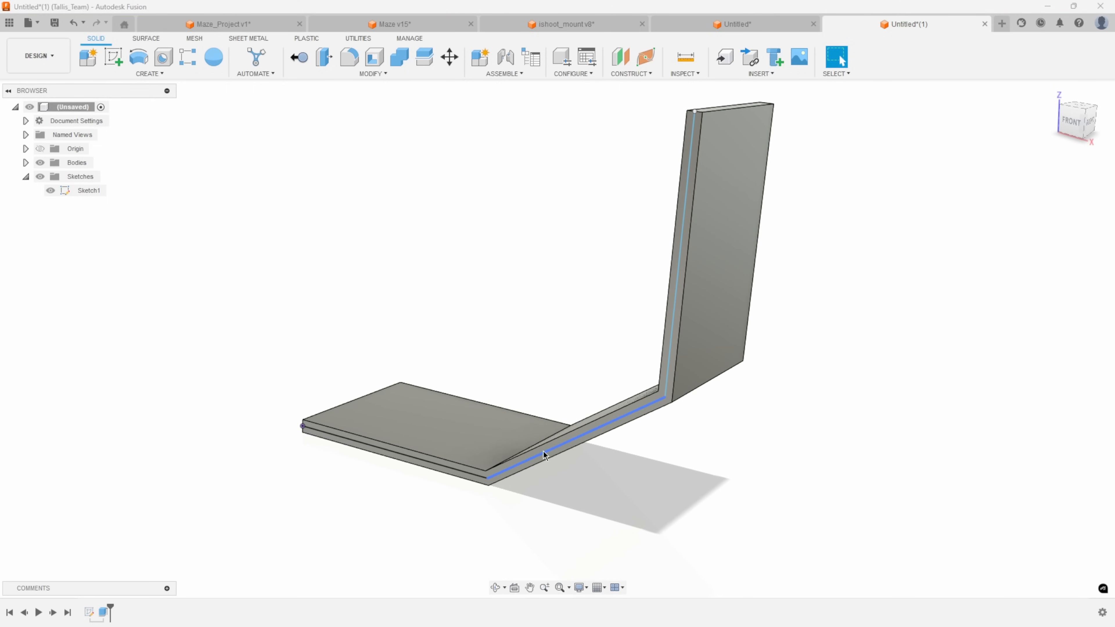
{"action": "middle_click_drag", "start_coordinate": [567, 359], "coordinate": [599, 265], "text": "shift"}
Switch to the Maze_Project design and hide the maze base body so only the maze line sketch is shown.
{"action": "left_click", "coordinate": [227, 27]}
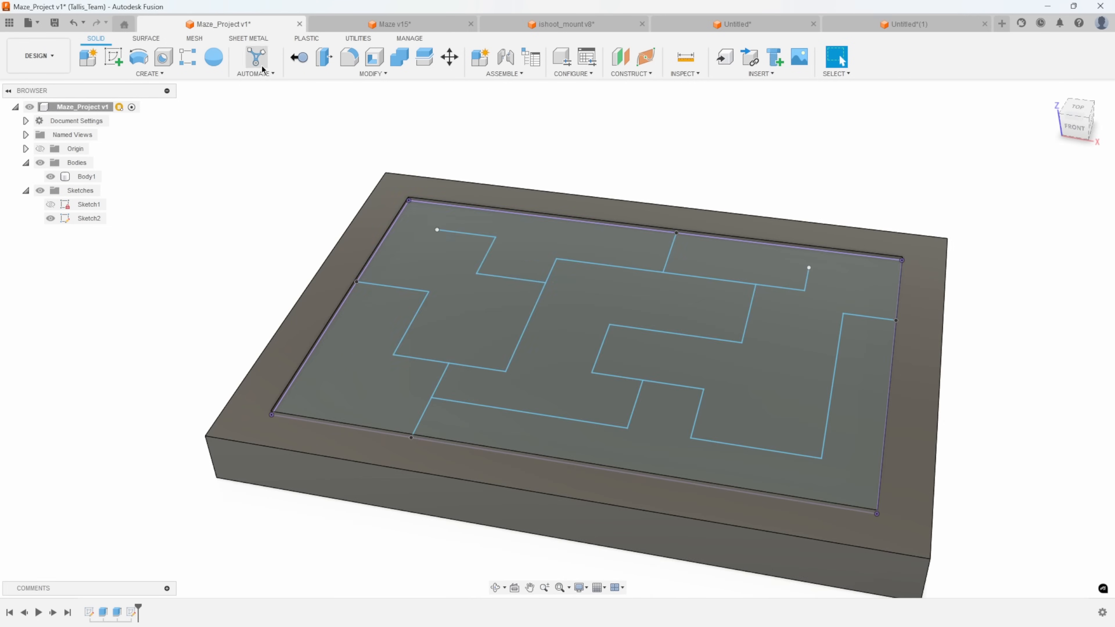
{"action": "left_click", "coordinate": [50, 177]}
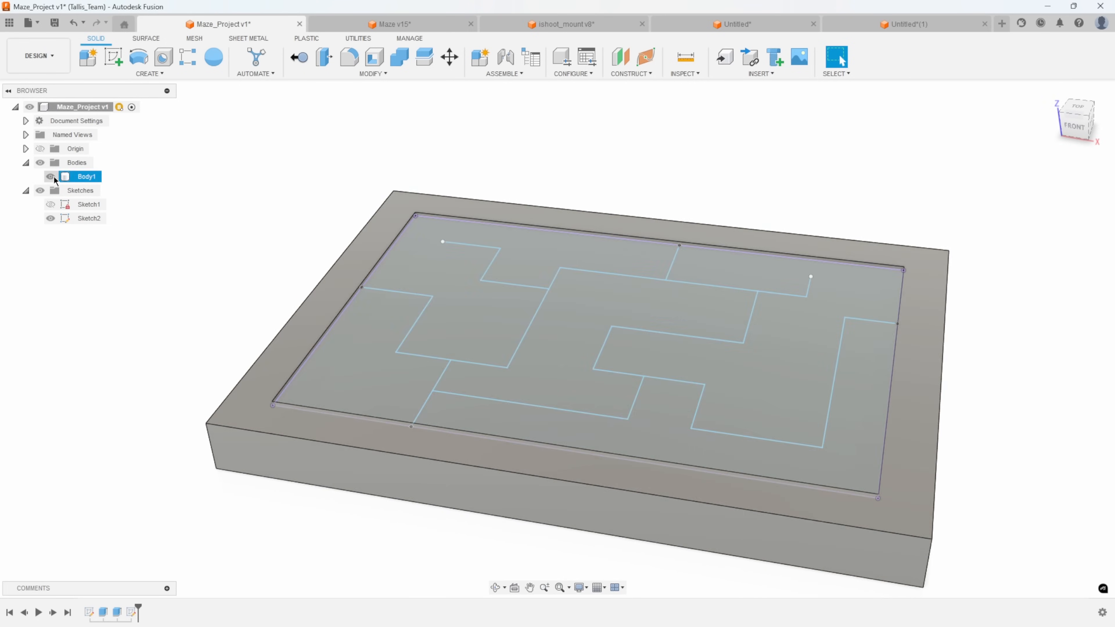
Start a thin extrusion with chaining and select all six inner wall line chains of the maze sketch.
{"action": "left_click", "coordinate": [152, 73]}
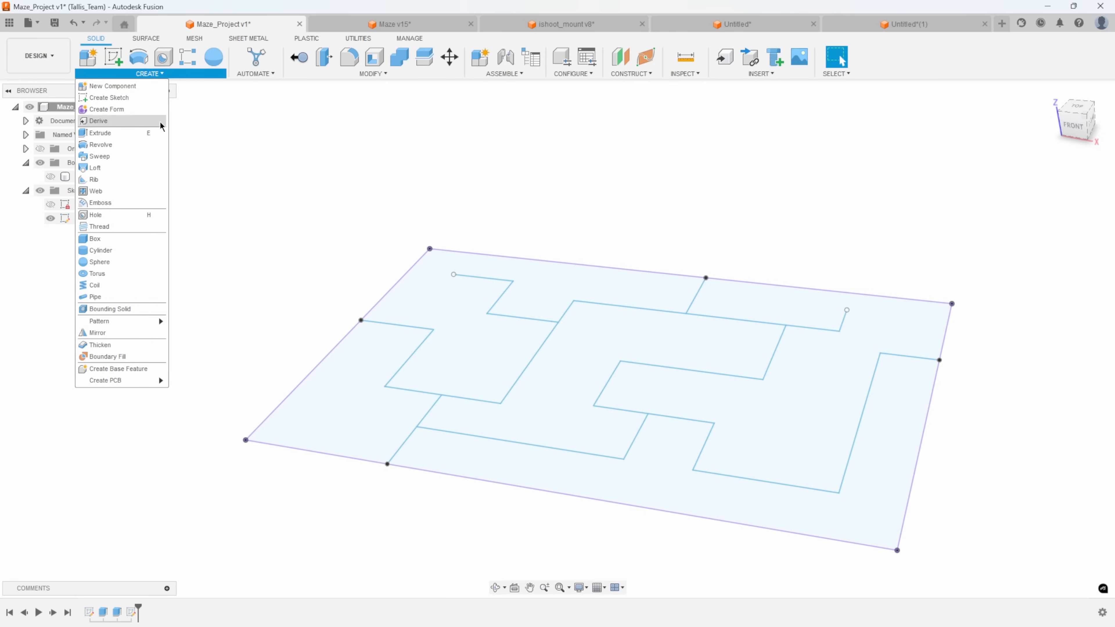
{"action": "left_click", "coordinate": [101, 133]}
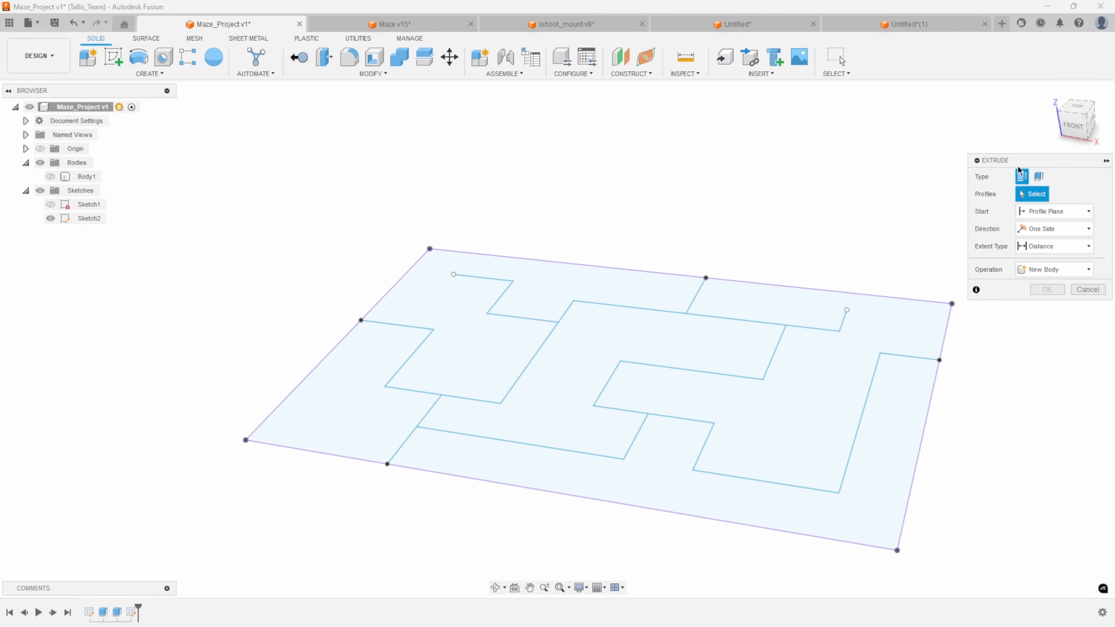
{"action": "left_click", "coordinate": [1040, 178]}
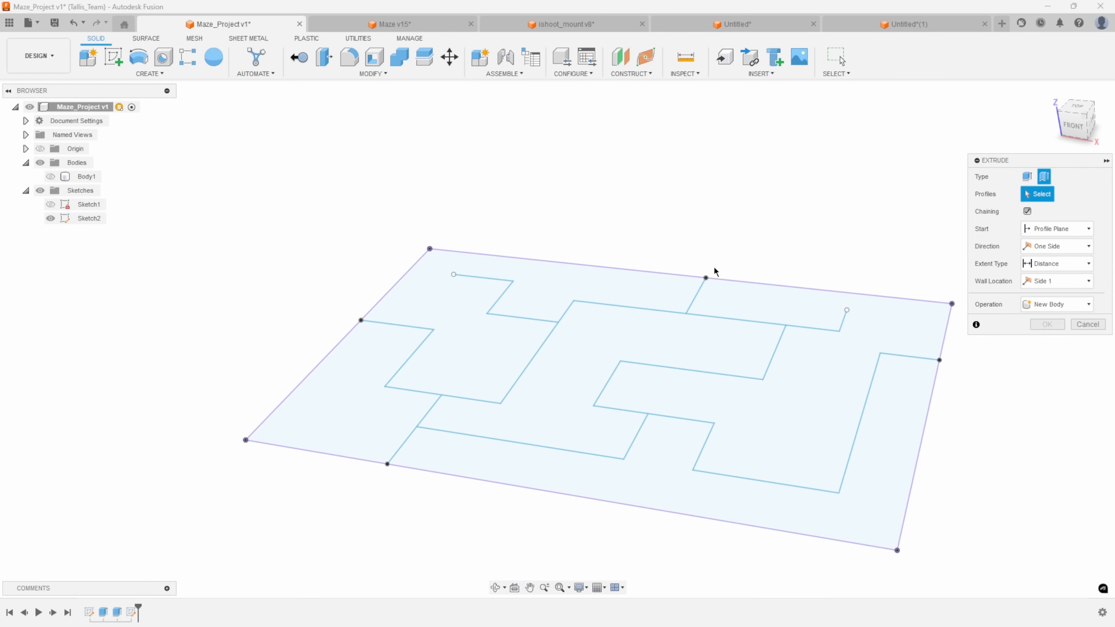
{"action": "left_click", "coordinate": [644, 313]}
{"action": "left_click", "coordinate": [517, 318]}
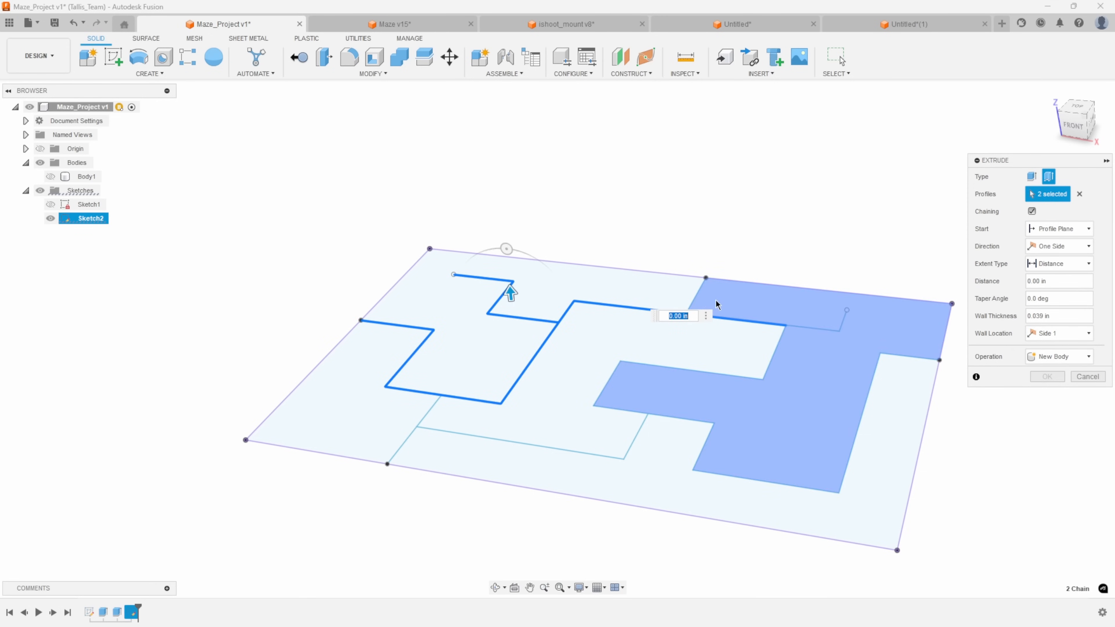
{"action": "left_click", "coordinate": [697, 296]}
{"action": "left_click", "coordinate": [771, 363]}
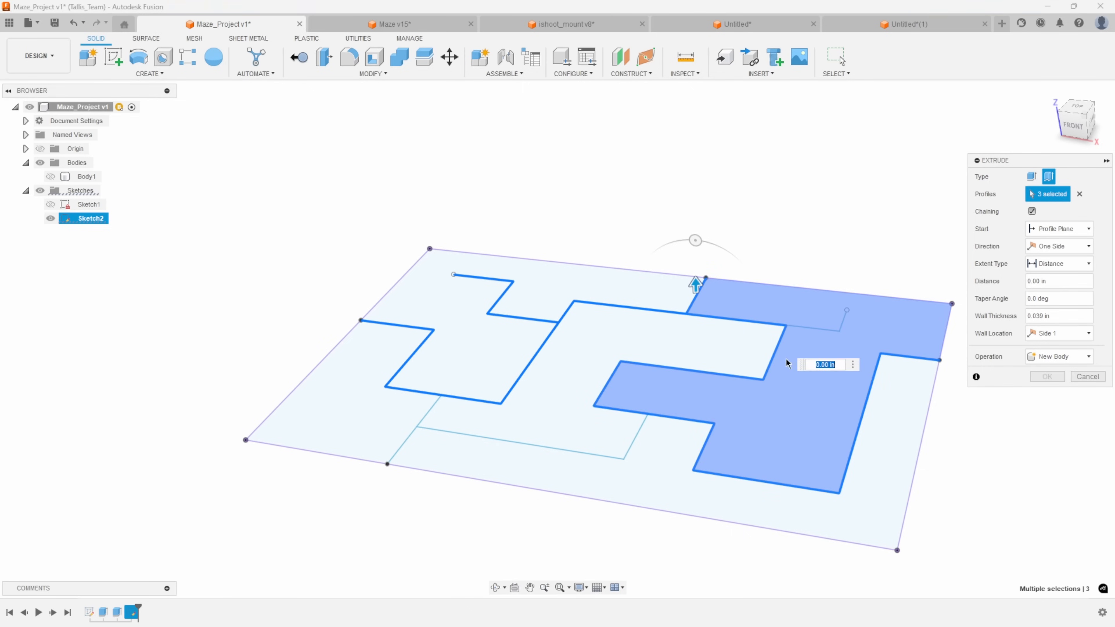
{"action": "left_click", "coordinate": [841, 326]}
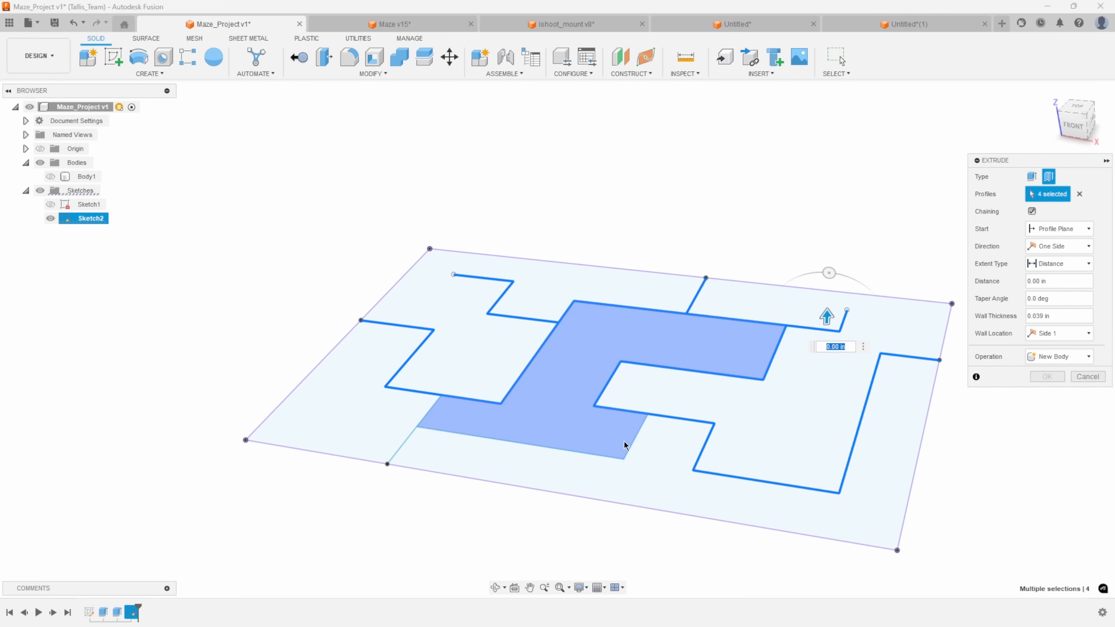
{"action": "left_click", "coordinate": [631, 446]}
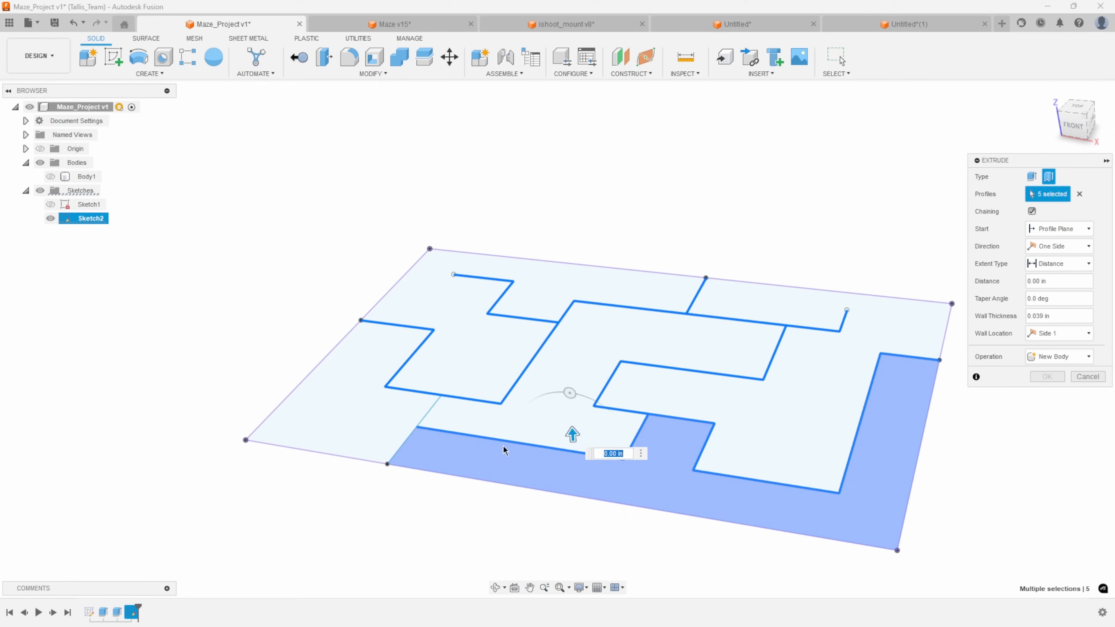
{"action": "left_click", "coordinate": [428, 414]}
Pull the thin extrusion of the maze chains down to about -0.274 in and check how the wall previews meet at the junctions.
{"action": "middle_click_drag", "start_coordinate": [429, 378], "coordinate": [428, 351], "text": "shift"}
{"action": "left_click_drag", "start_coordinate": [428, 366], "coordinate": [431, 388]}
{"action": "middle_click_drag", "start_coordinate": [675, 294], "coordinate": [678, 322], "text": "shift"}
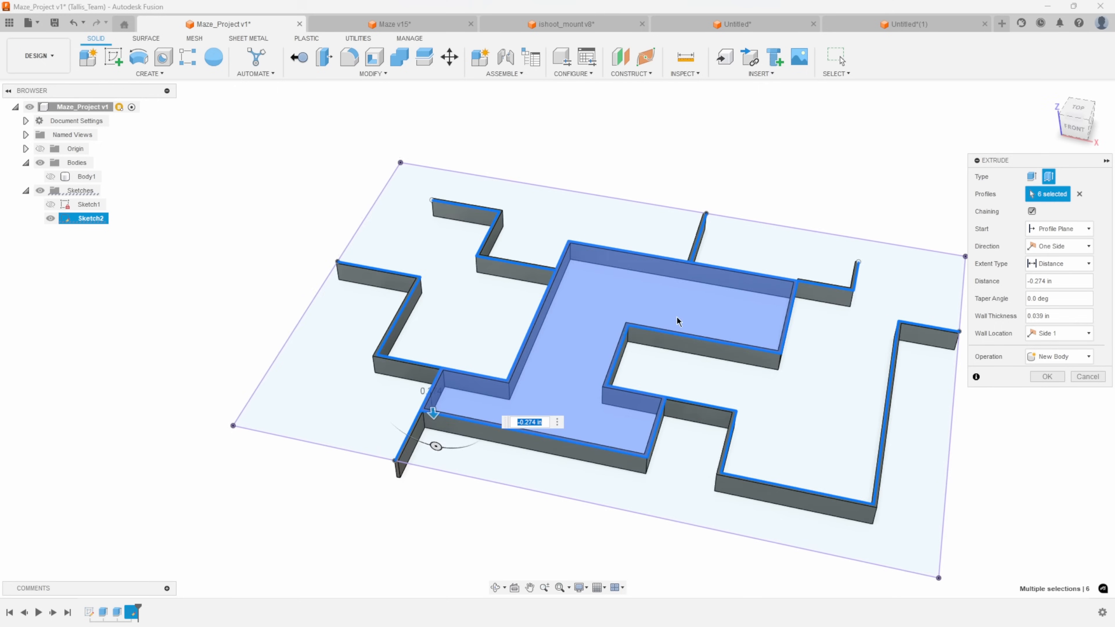
{"action": "scroll", "coordinate": [692, 358], "scroll_direction": "up", "scroll_amount": 2}
{"action": "middle_click_drag", "start_coordinate": [467, 382], "coordinate": [481, 364], "text": "shift"}
{"action": "scroll", "coordinate": [481, 365], "scroll_direction": "up", "scroll_amount": 3}
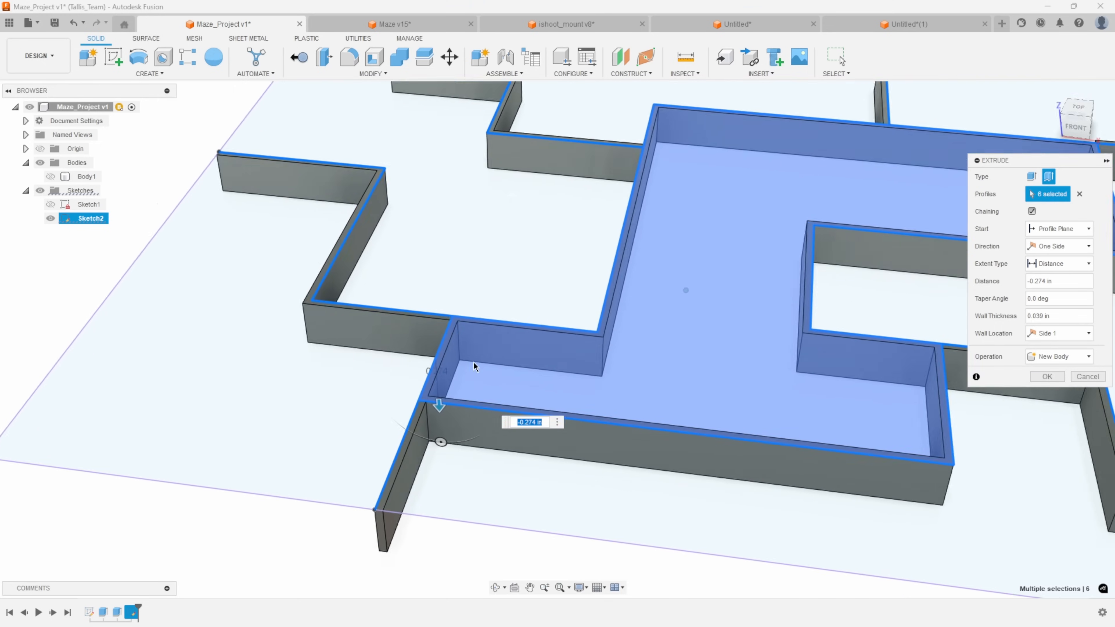
{"action": "scroll", "coordinate": [439, 389], "scroll_direction": "up", "scroll_amount": 2}
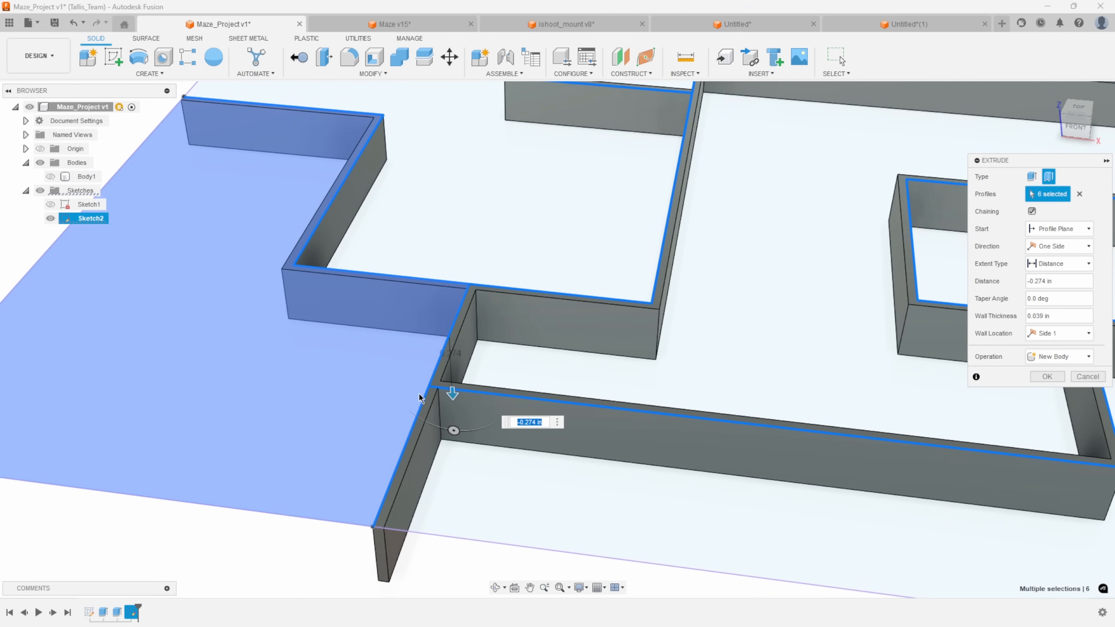
{"action": "scroll", "coordinate": [701, 276], "scroll_direction": "down", "scroll_amount": 2}
{"action": "middle_click_drag", "start_coordinate": [702, 276], "coordinate": [781, 248], "text": "shift"}
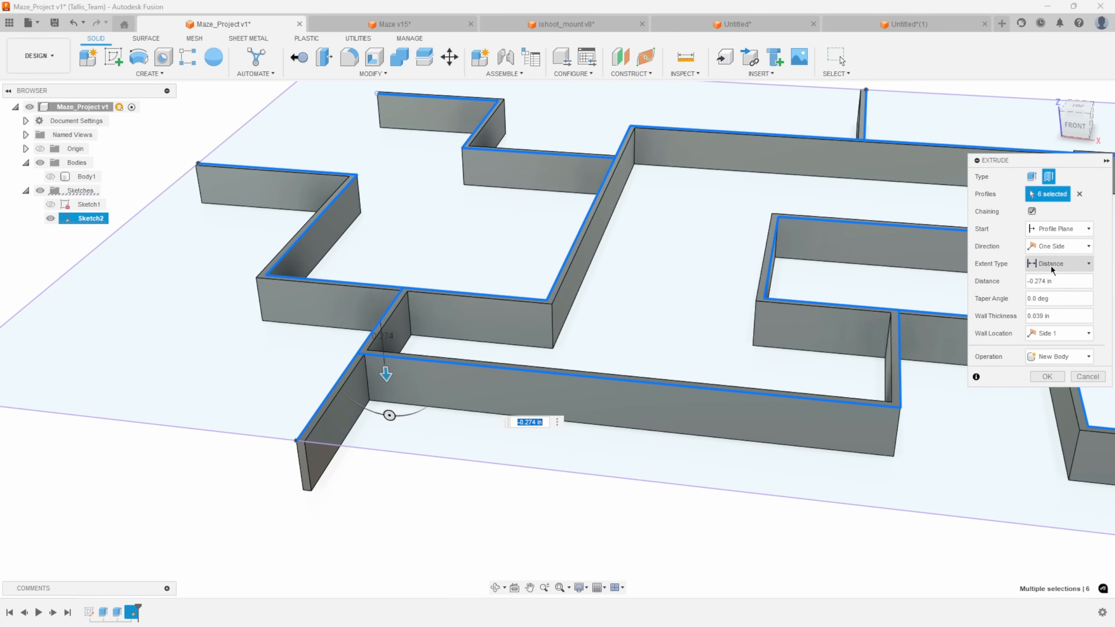
Create the maze walls as a new body with distance -0.375 in, wall thickness 0.3 in and wall location Center.
{"action": "left_click_drag", "start_coordinate": [1056, 281], "coordinate": [1036, 281]}
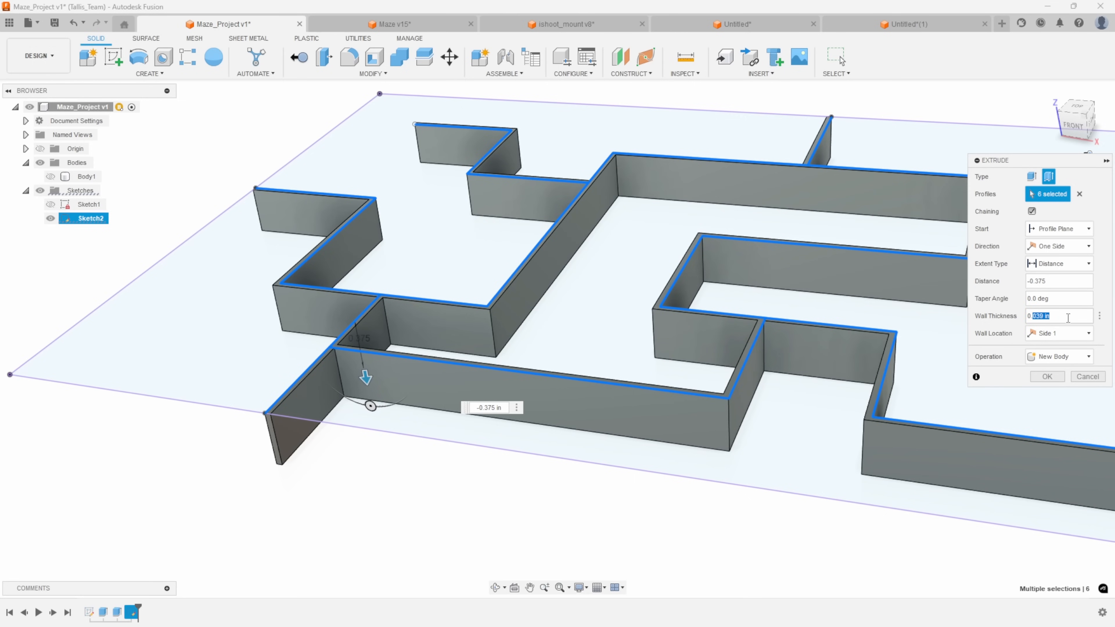
{"action": "type", "text": "3"}
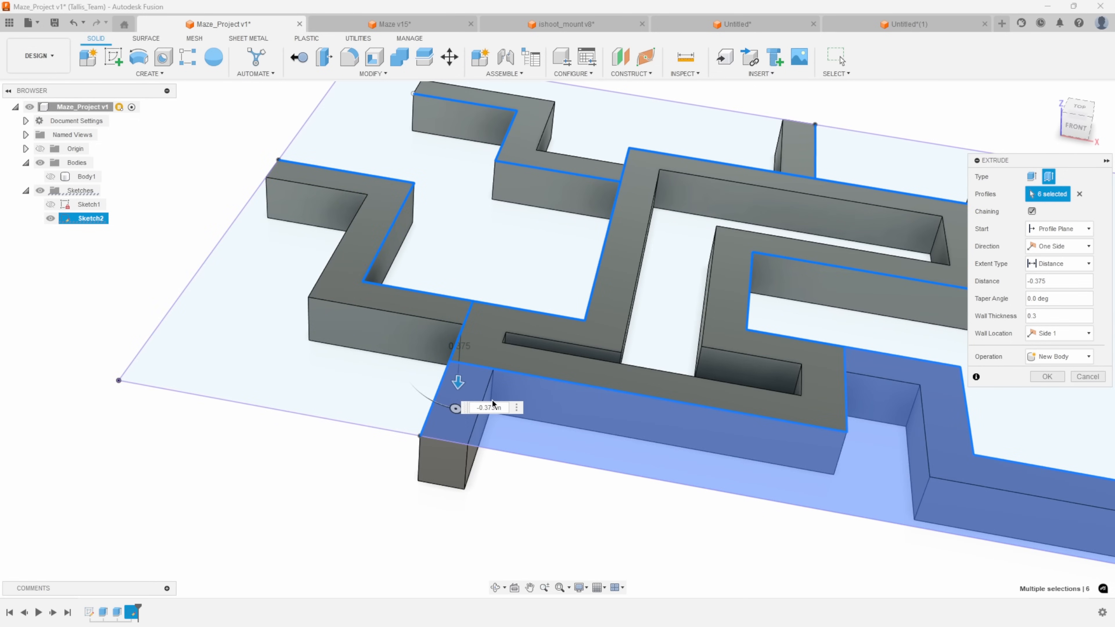
{"action": "left_click", "coordinate": [1053, 334]}
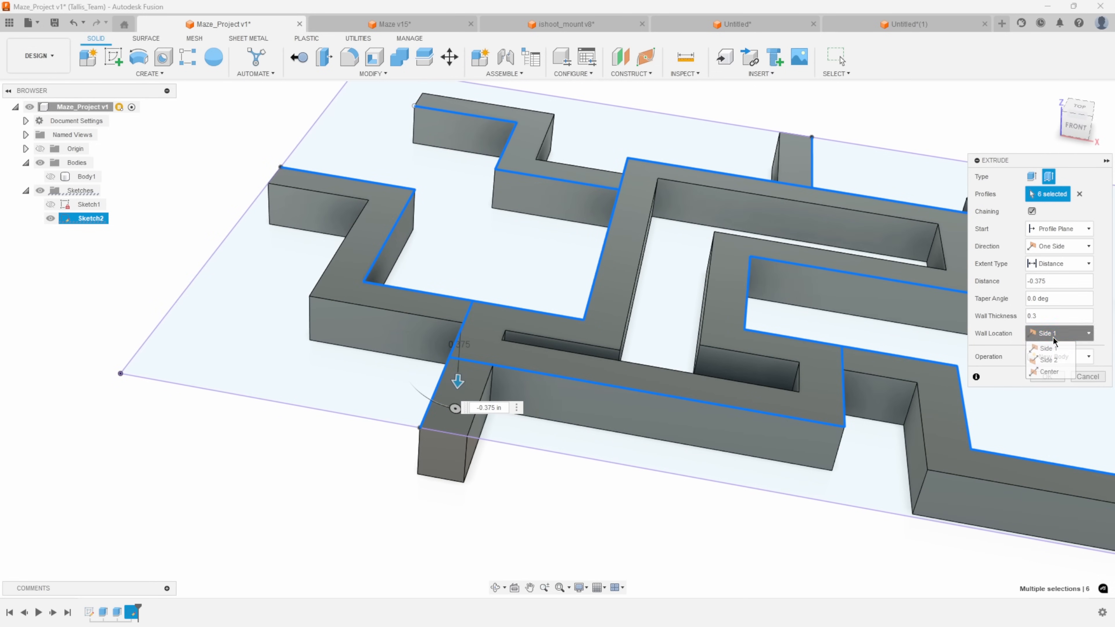
{"action": "left_click", "coordinate": [1049, 372]}
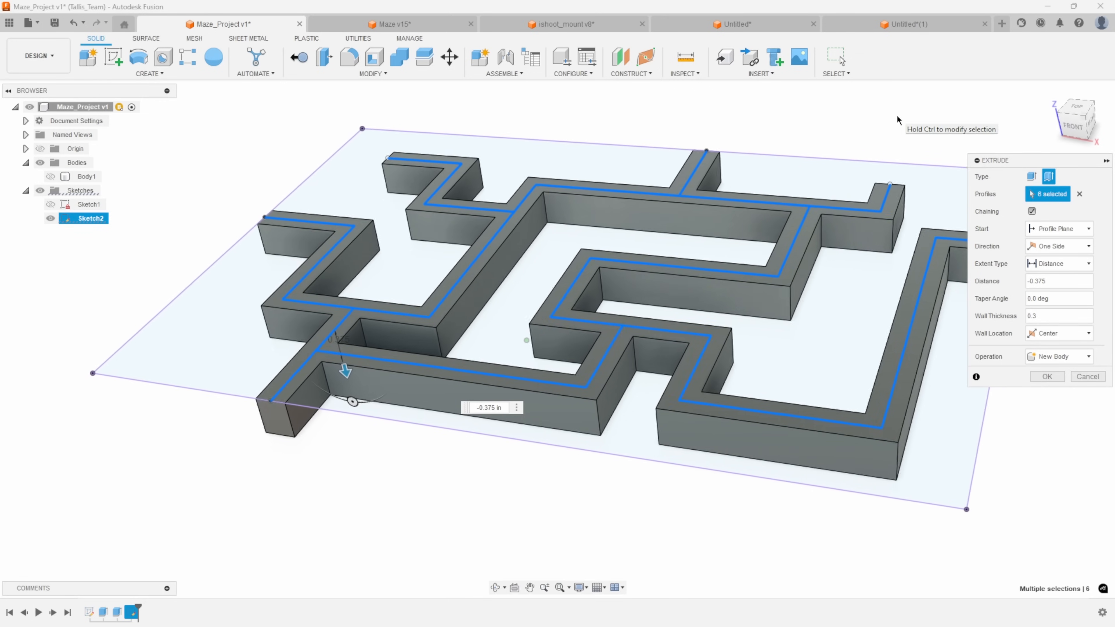
{"action": "left_click", "coordinate": [1048, 379]}
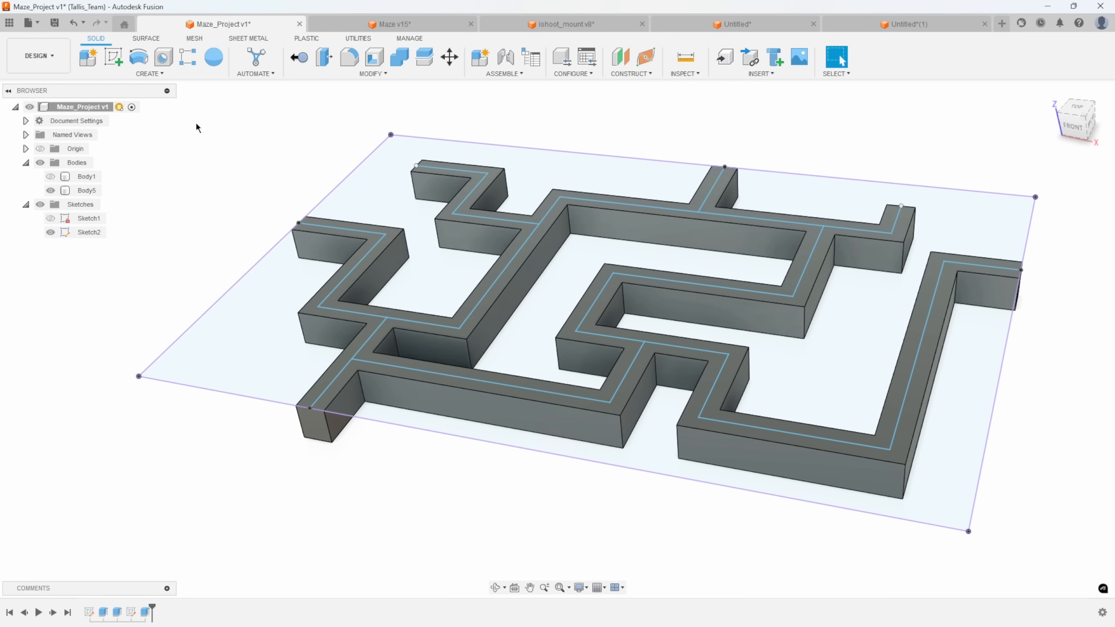
{"action": "left_click", "coordinate": [147, 38]}
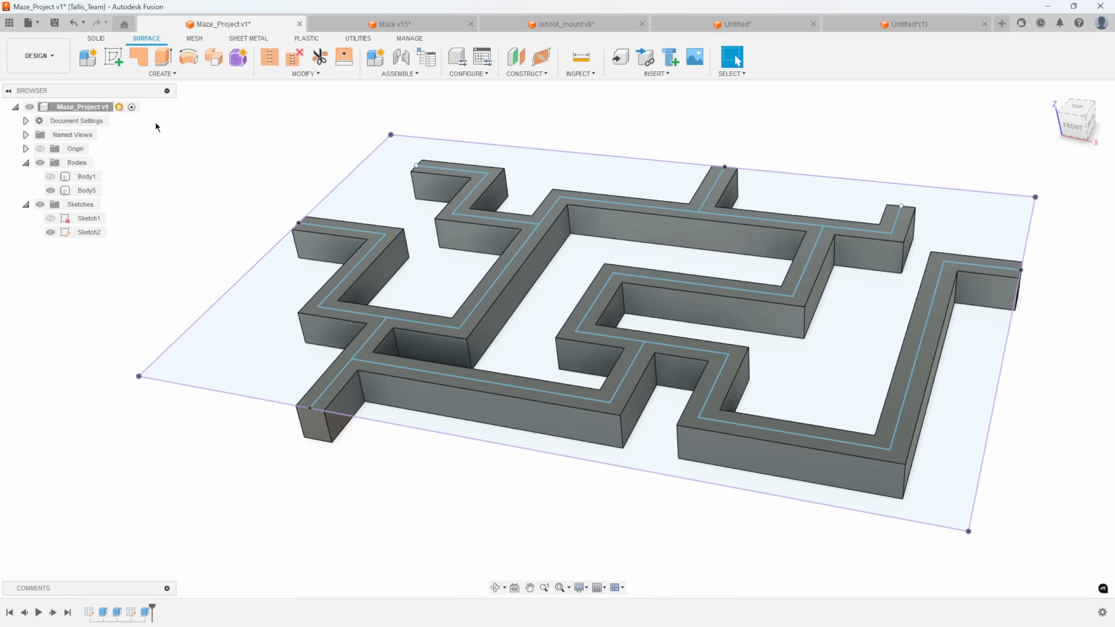
{"action": "left_click", "coordinate": [97, 38]}
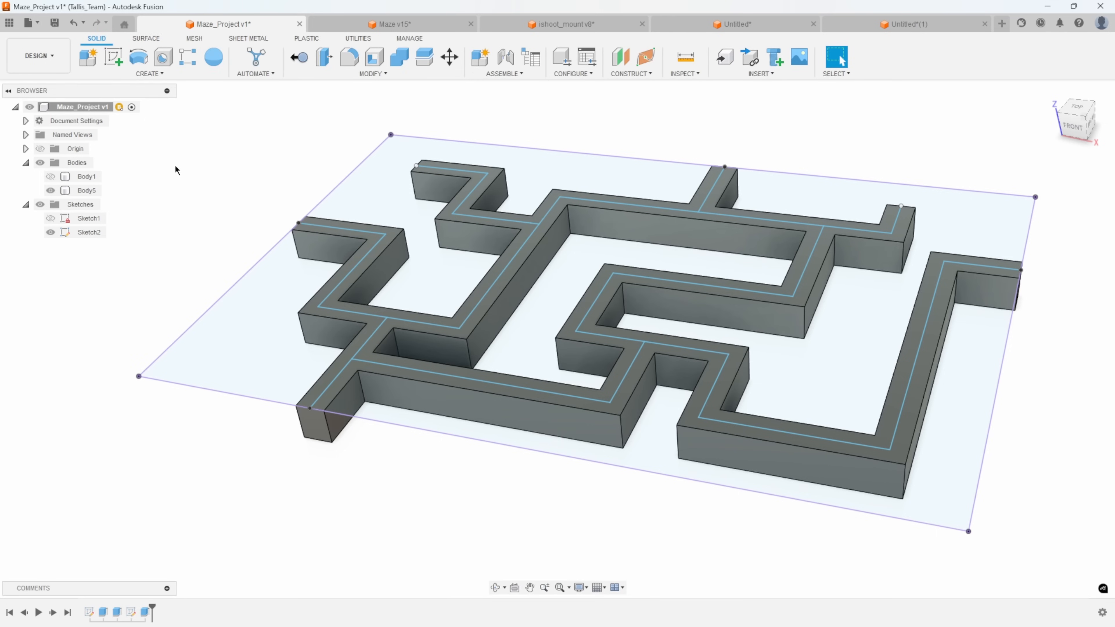
With the maze base body shown and the line sketch hidden, cut the thin wall body out of the base using Combine.
{"action": "left_click", "coordinate": [51, 176]}
{"action": "left_click", "coordinate": [51, 232]}
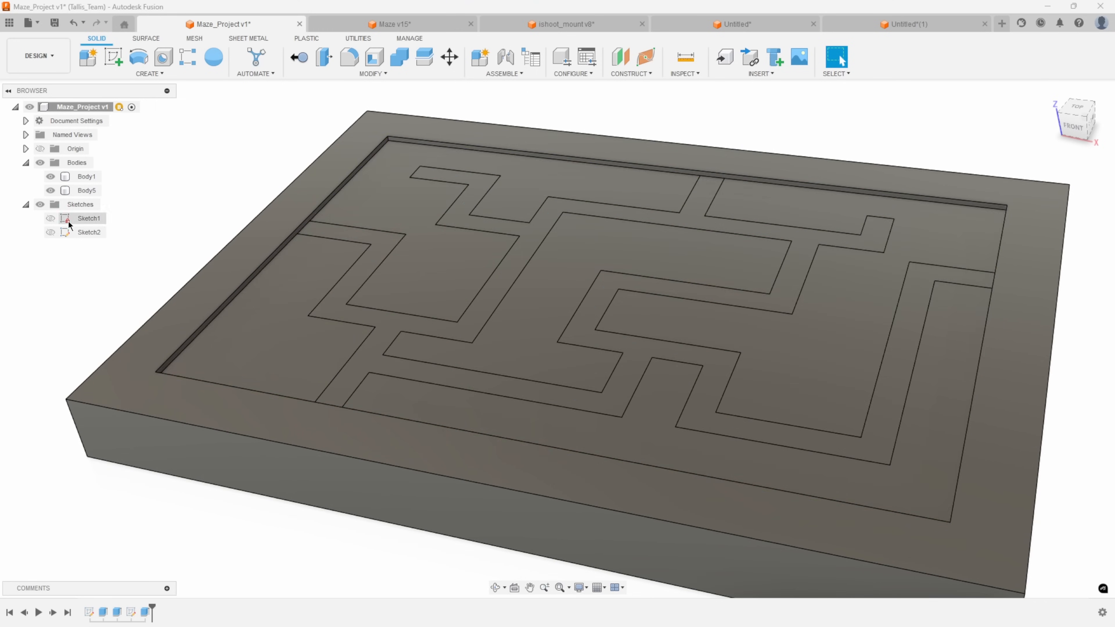
{"action": "left_click", "coordinate": [400, 57]}
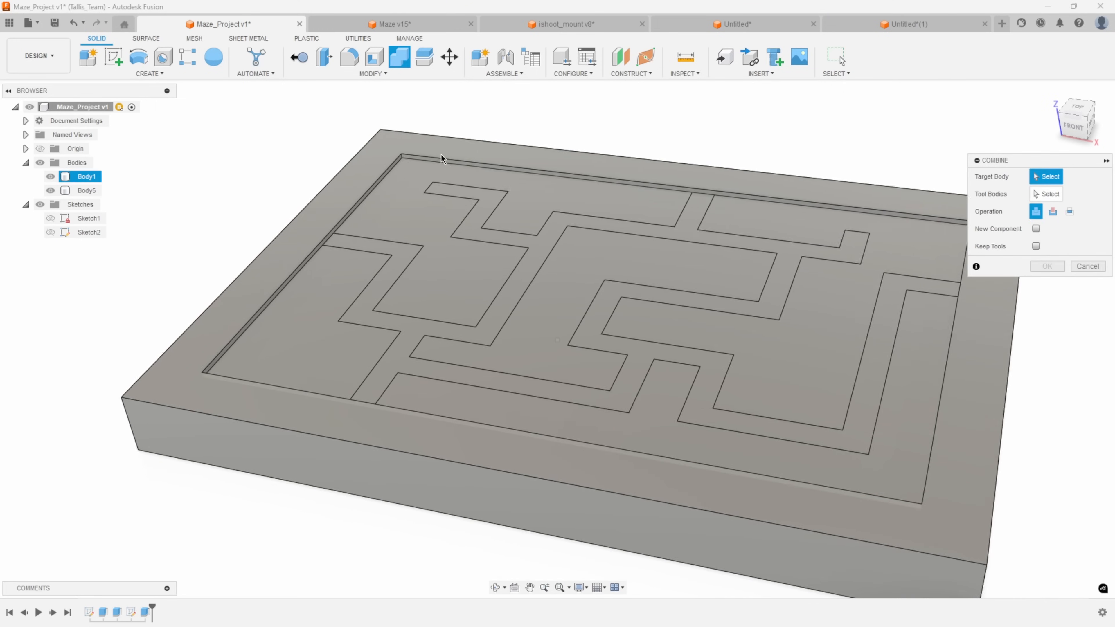
{"action": "left_click", "coordinate": [532, 193]}
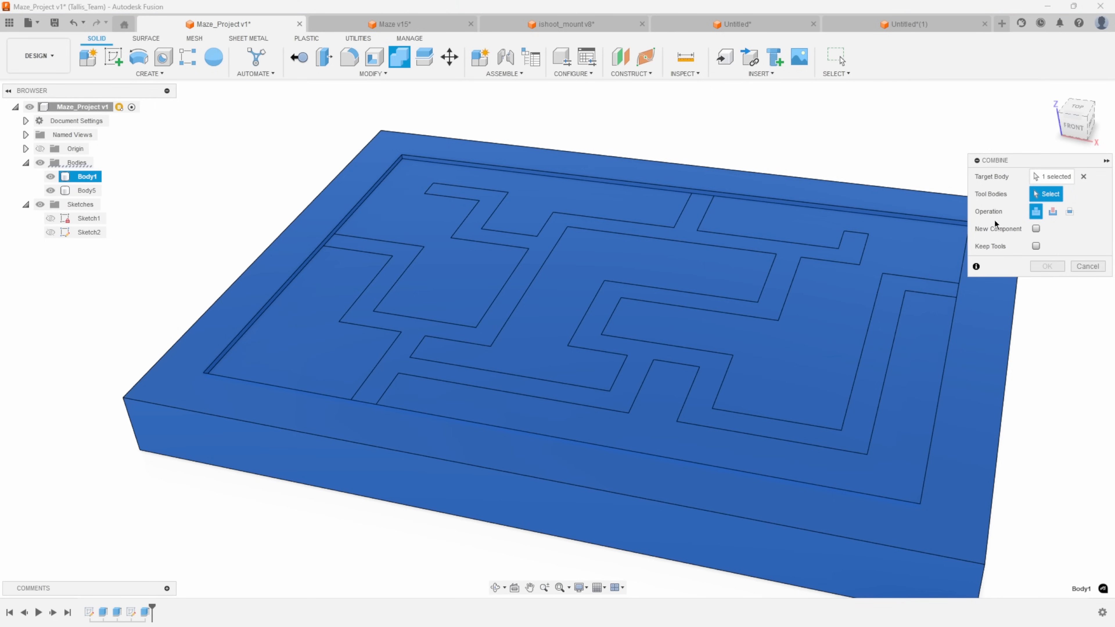
{"action": "left_click", "coordinate": [793, 262]}
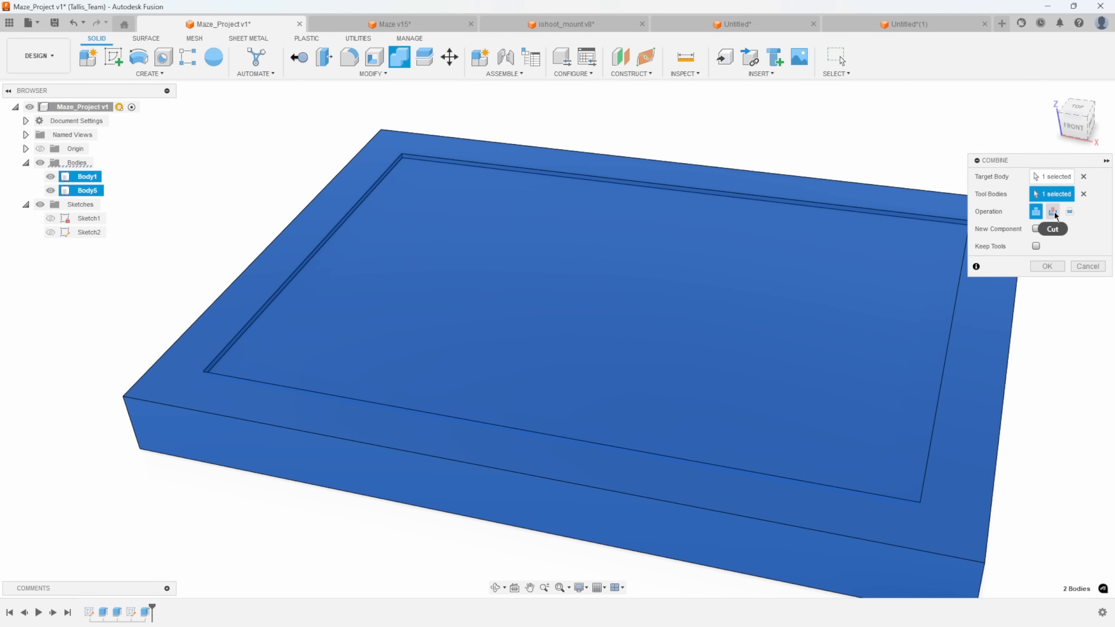
{"action": "left_click", "coordinate": [1052, 212]}
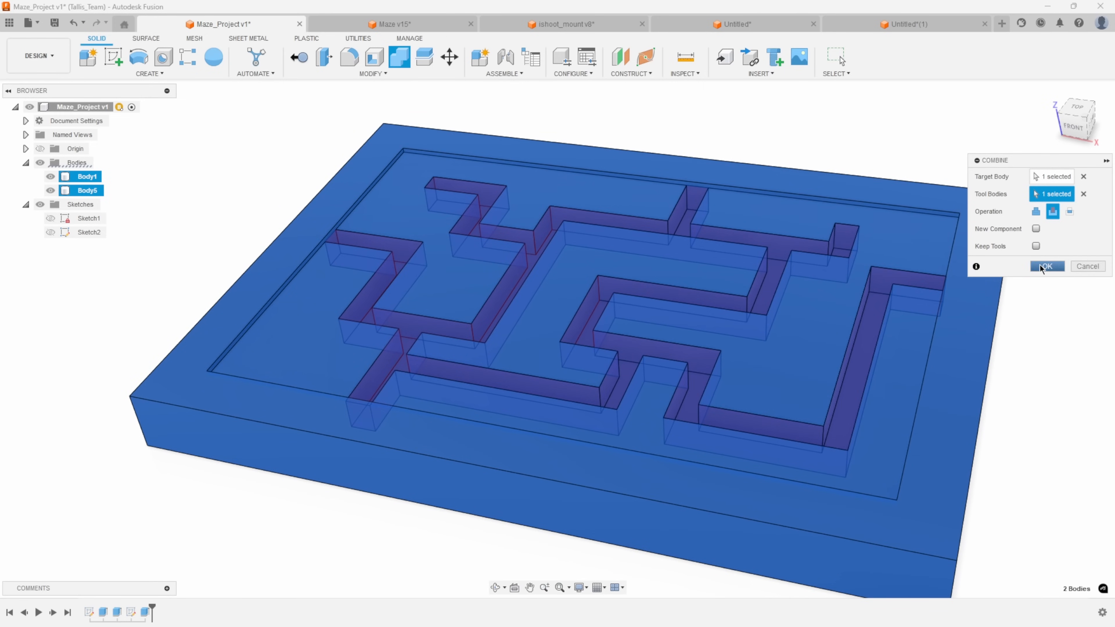
{"action": "left_click", "coordinate": [1046, 267]}
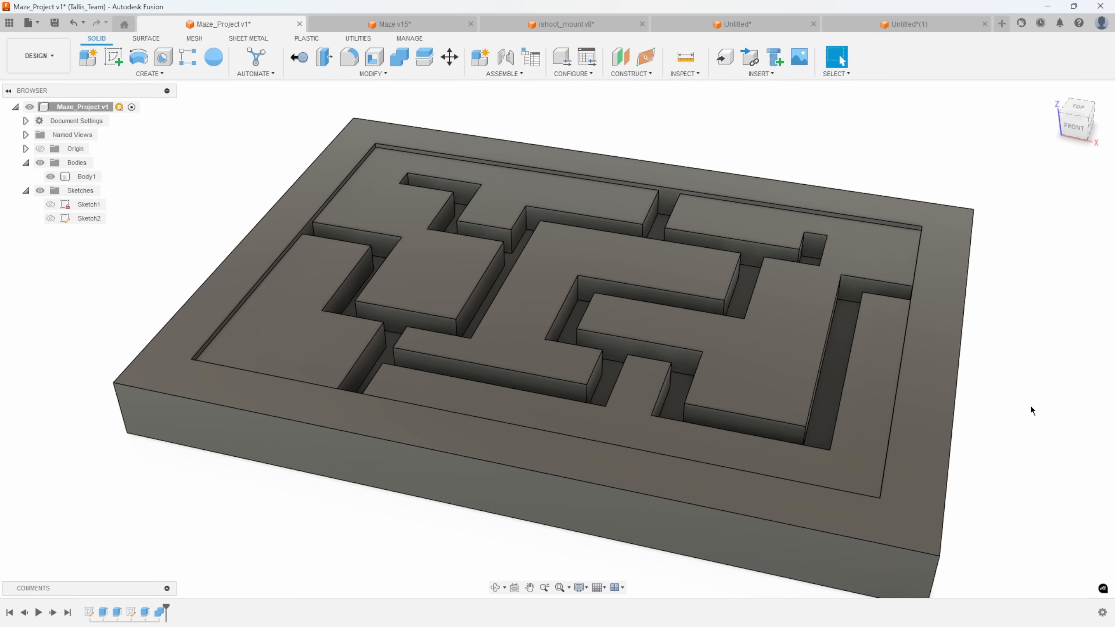
Switch to the ishoot_mount design and hide the case_lid component to expose the inside of the case.
{"action": "left_click", "coordinate": [566, 24]}
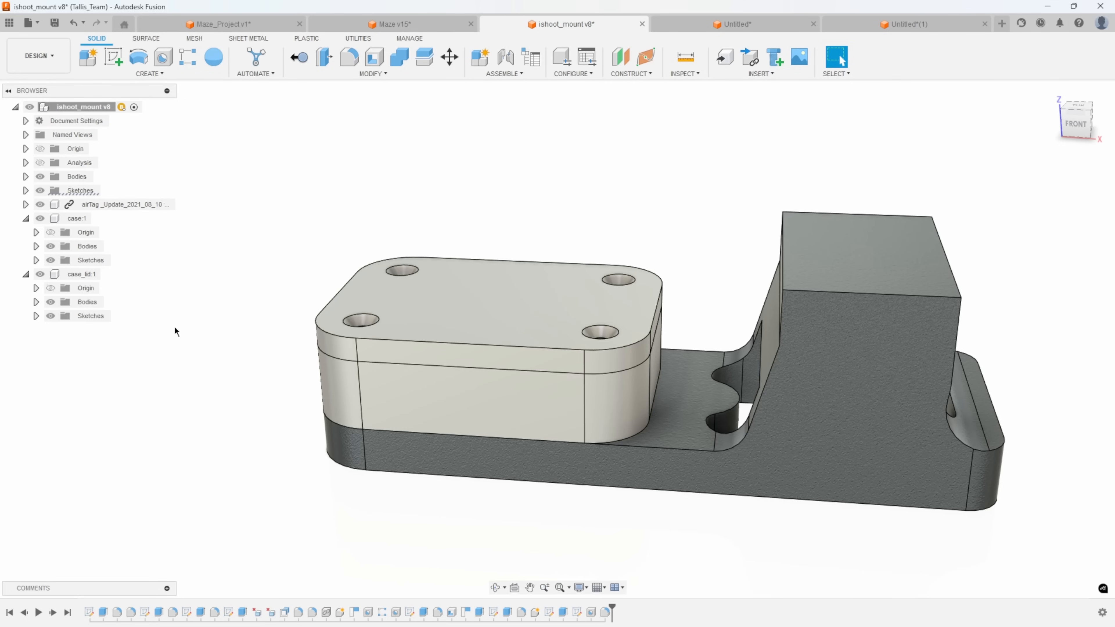
{"action": "left_click", "coordinate": [40, 274]}
{"action": "middle_click_drag", "start_coordinate": [526, 332], "coordinate": [570, 426], "text": "shift"}
{"action": "scroll", "coordinate": [463, 357], "scroll_direction": "up", "scroll_amount": 2}
{"action": "middle_click_drag", "start_coordinate": [602, 277], "coordinate": [595, 275], "text": "shift"}
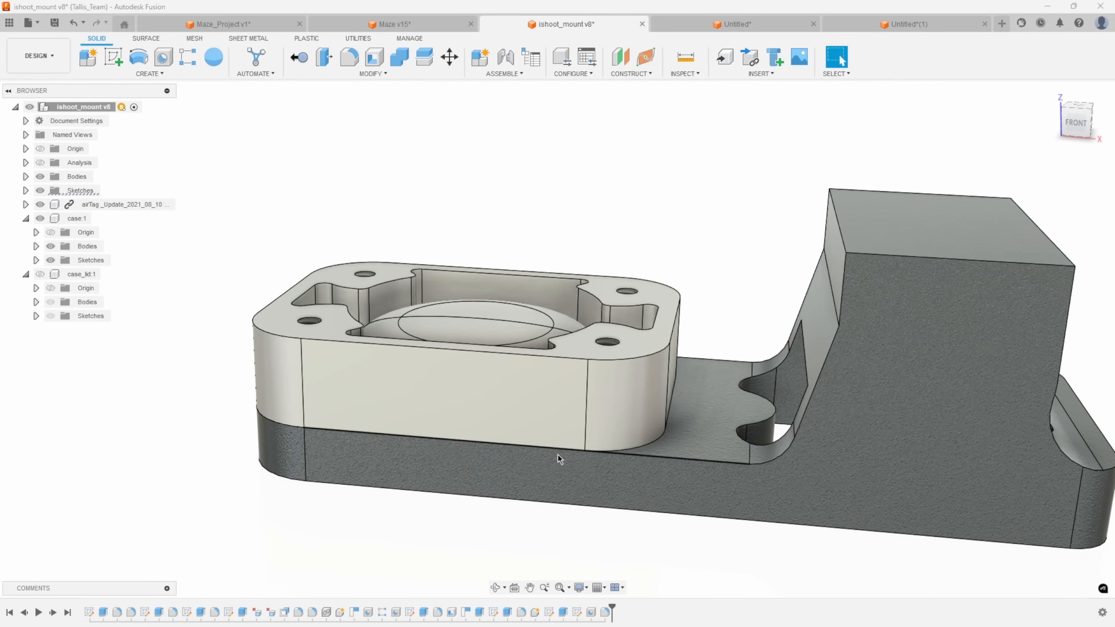
{"action": "middle_click_drag", "start_coordinate": [799, 437], "coordinate": [552, 487], "text": "shift"}
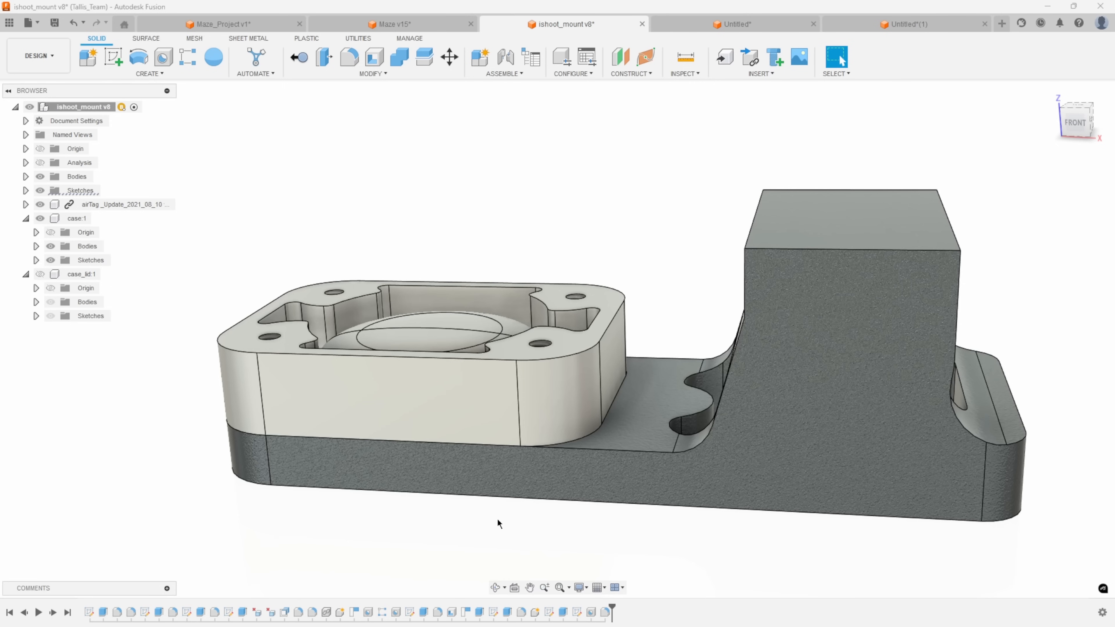
{"action": "middle_click_drag", "start_coordinate": [497, 523], "coordinate": [291, 513], "text": "shift"}
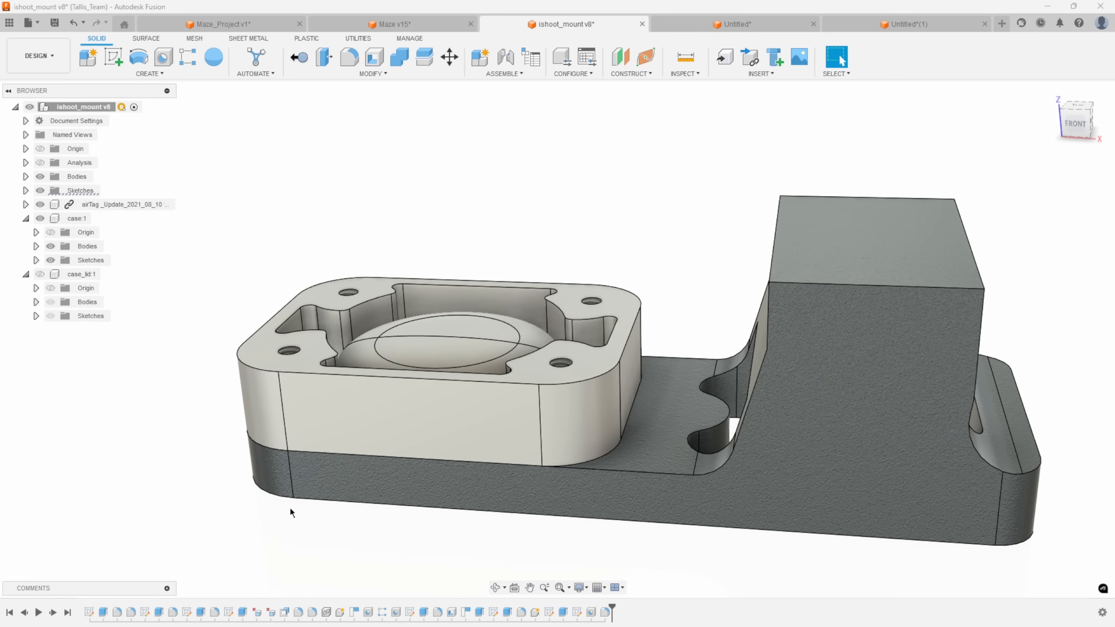
Examine the case's top rim and inner pocket up close, comparing it with the lid shown and hidden.
{"action": "scroll", "coordinate": [186, 468], "scroll_direction": "up", "scroll_amount": 5}
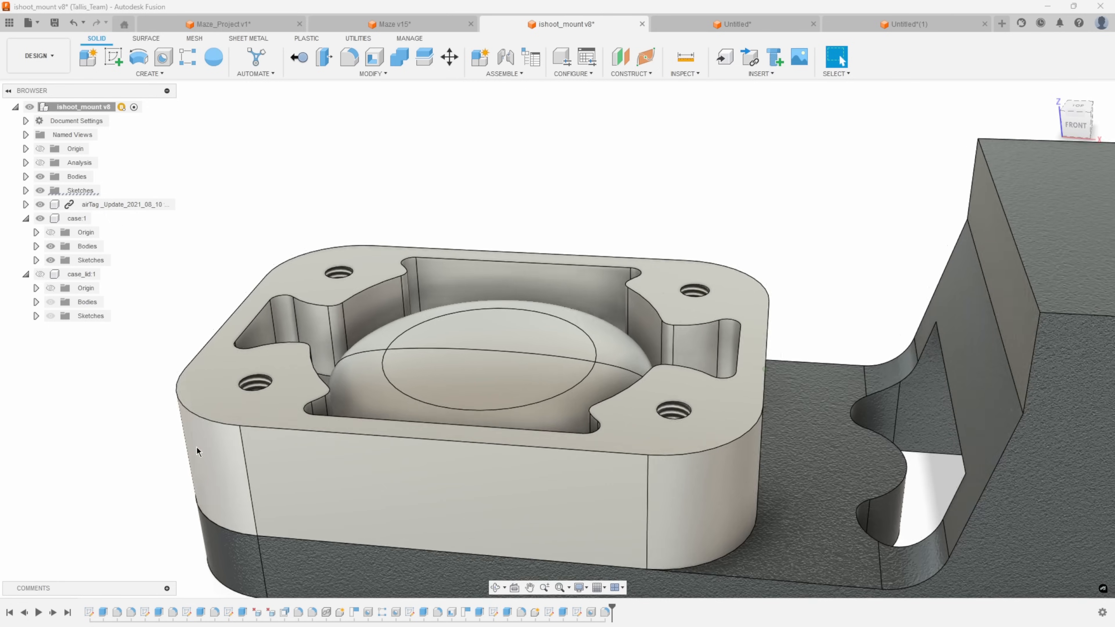
{"action": "scroll", "coordinate": [198, 452], "scroll_direction": "up", "scroll_amount": 1}
{"action": "left_click", "coordinate": [269, 358]}
{"action": "middle_click_drag", "start_coordinate": [268, 358], "coordinate": [255, 280], "text": "shift"}
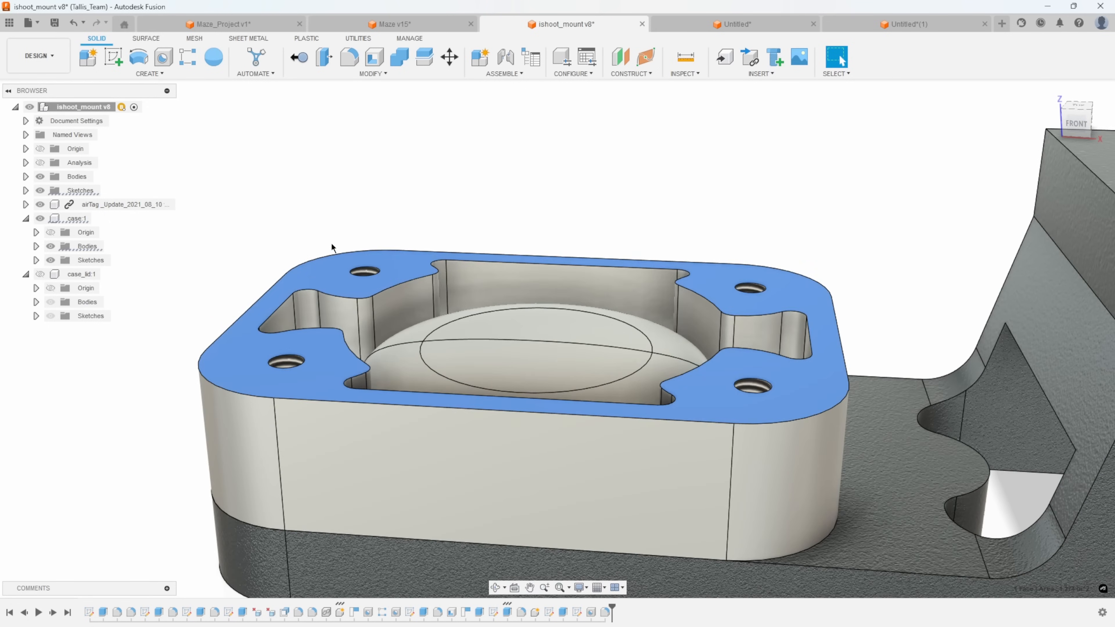
{"action": "left_click", "coordinate": [253, 275]}
{"action": "scroll", "coordinate": [263, 264], "scroll_direction": "up", "scroll_amount": 3}
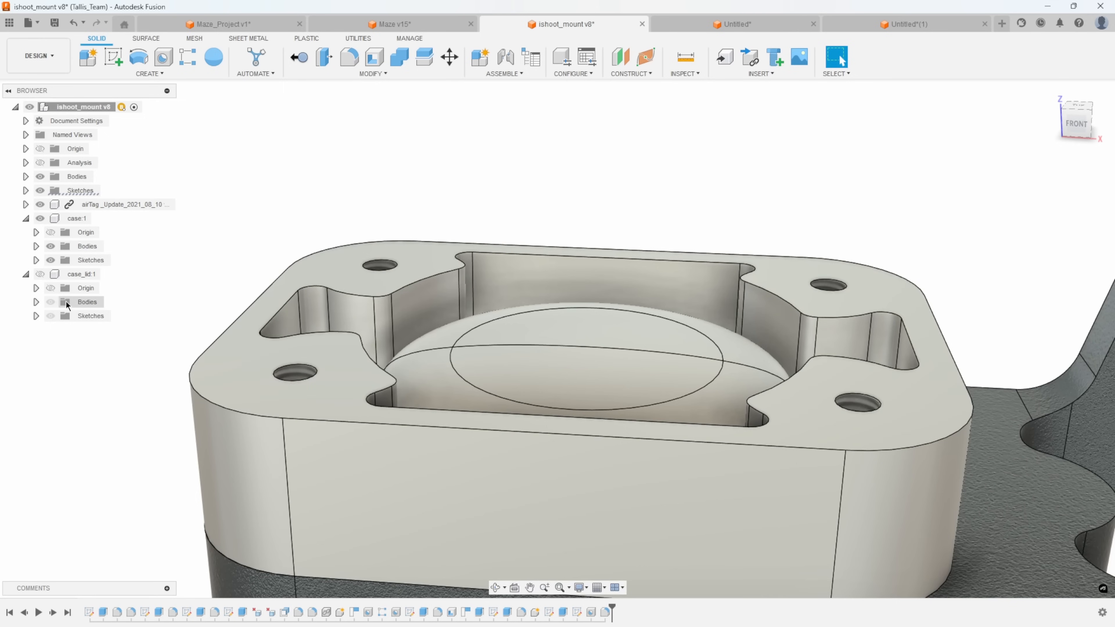
{"action": "left_click", "coordinate": [40, 274]}
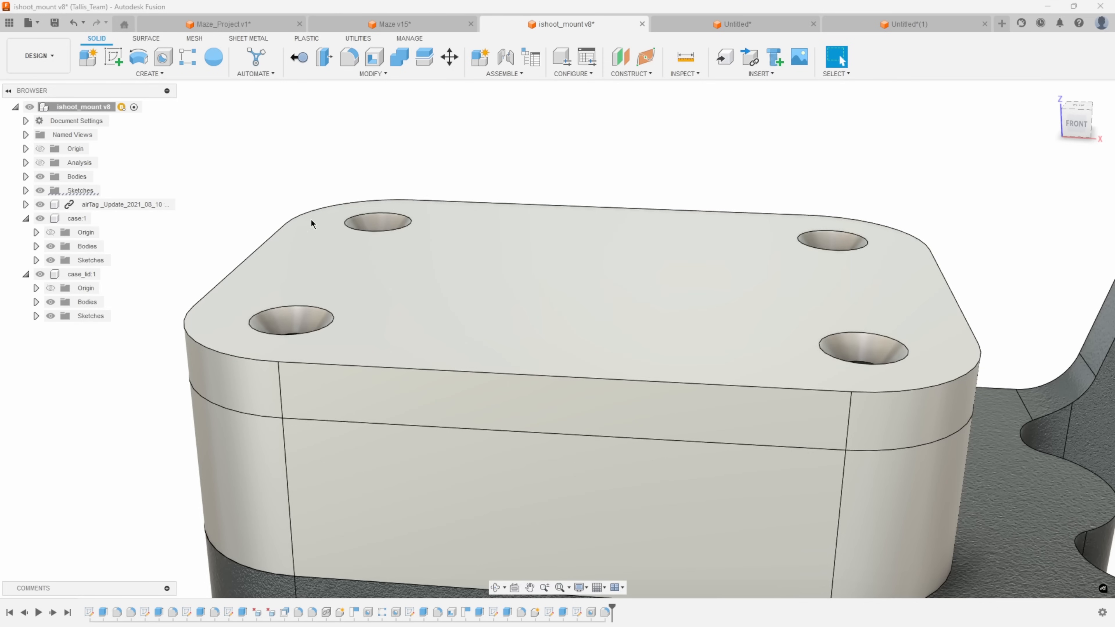
{"action": "left_click", "coordinate": [41, 275]}
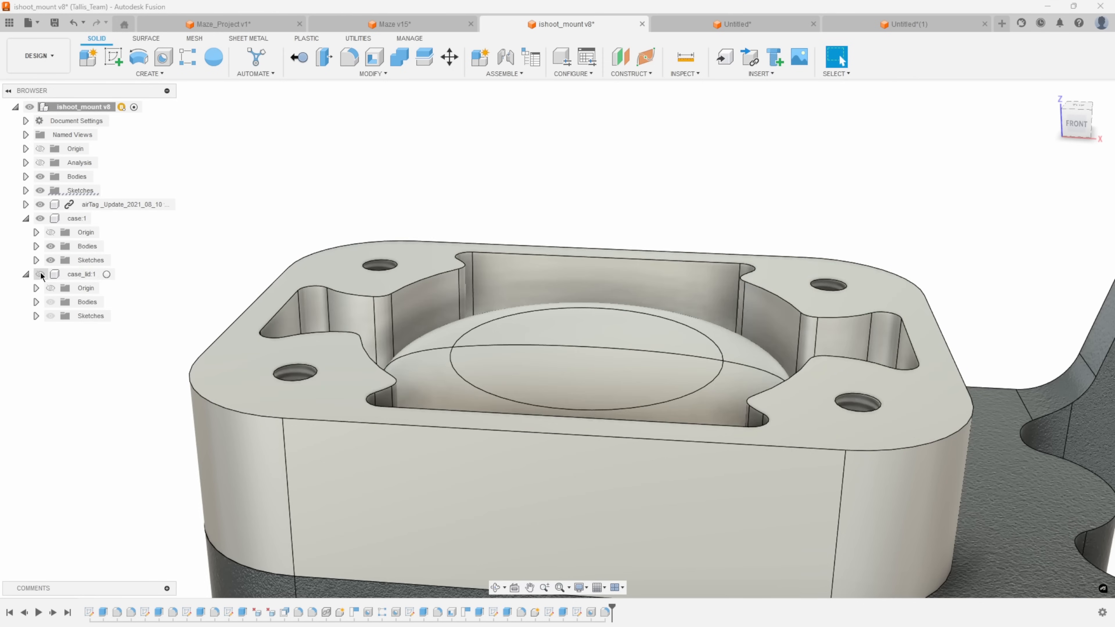
{"action": "middle_click_drag", "start_coordinate": [227, 210], "coordinate": [269, 198], "text": "shift"}
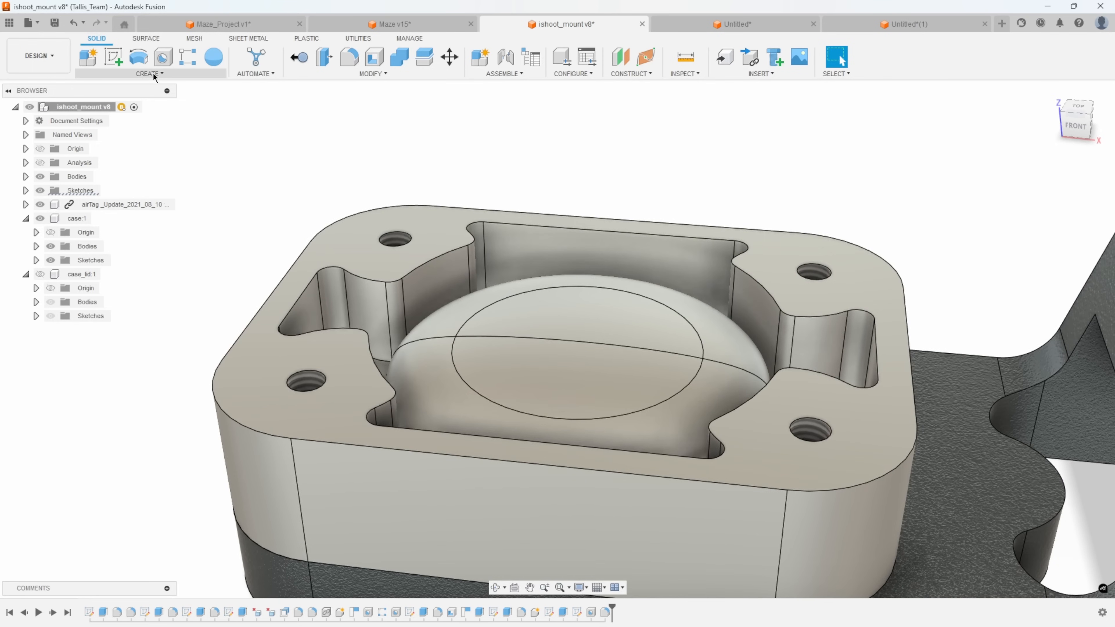
Create a sketch on the case's top rim face, project that face's edges with Projection Link on, and finish the sketch.
{"action": "left_click", "coordinate": [120, 56]}
{"action": "left_click", "coordinate": [428, 231]}
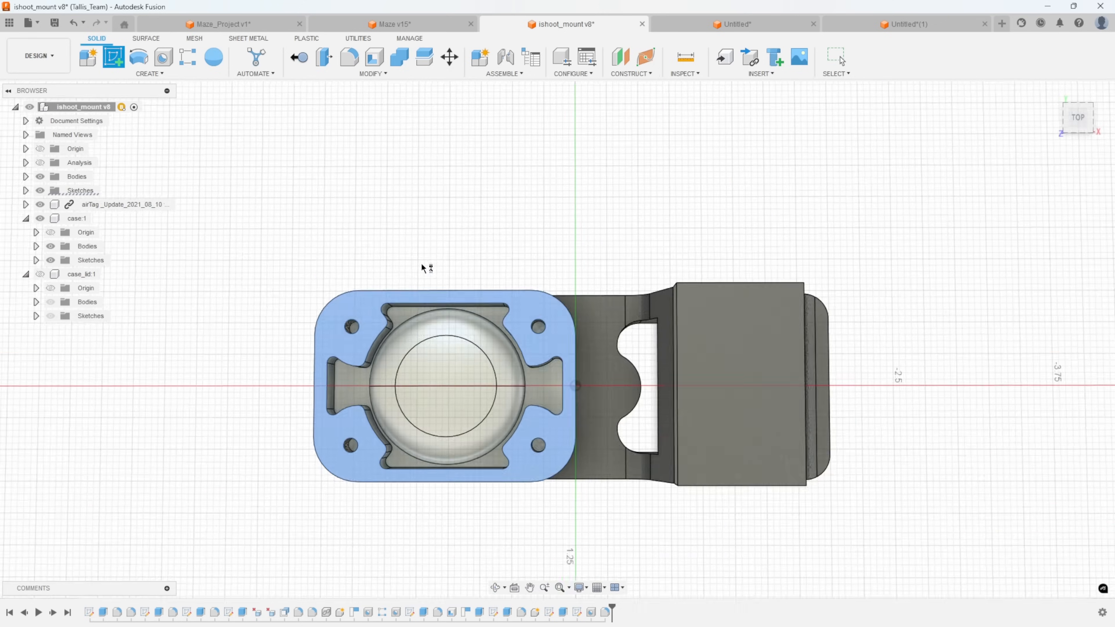
{"action": "left_click", "coordinate": [136, 74]}
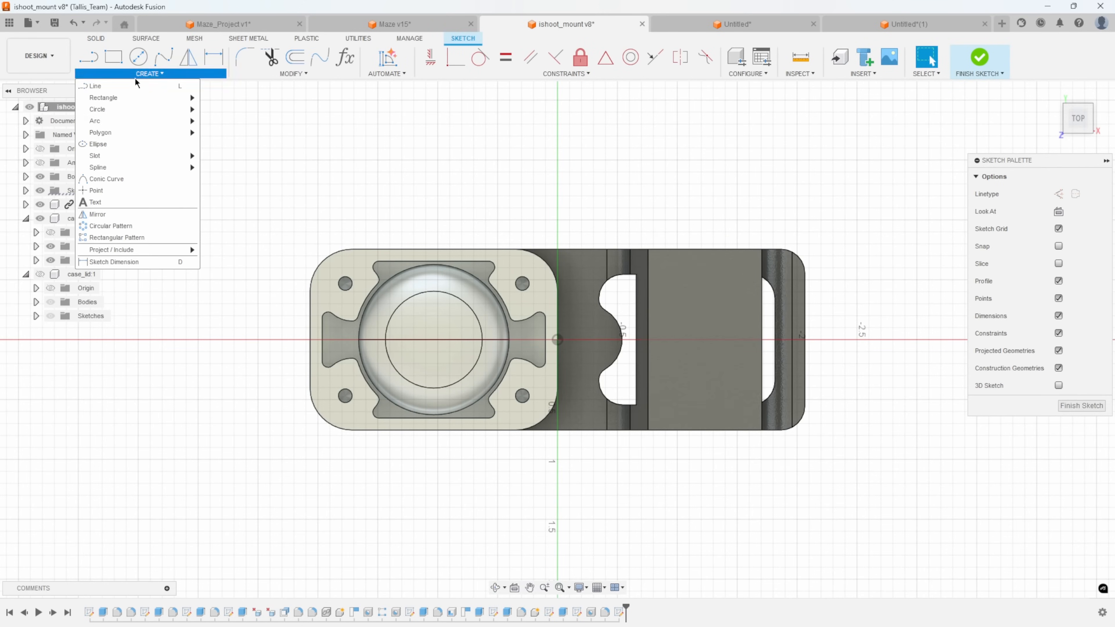
{"action": "mouse_move", "coordinate": [131, 250]}
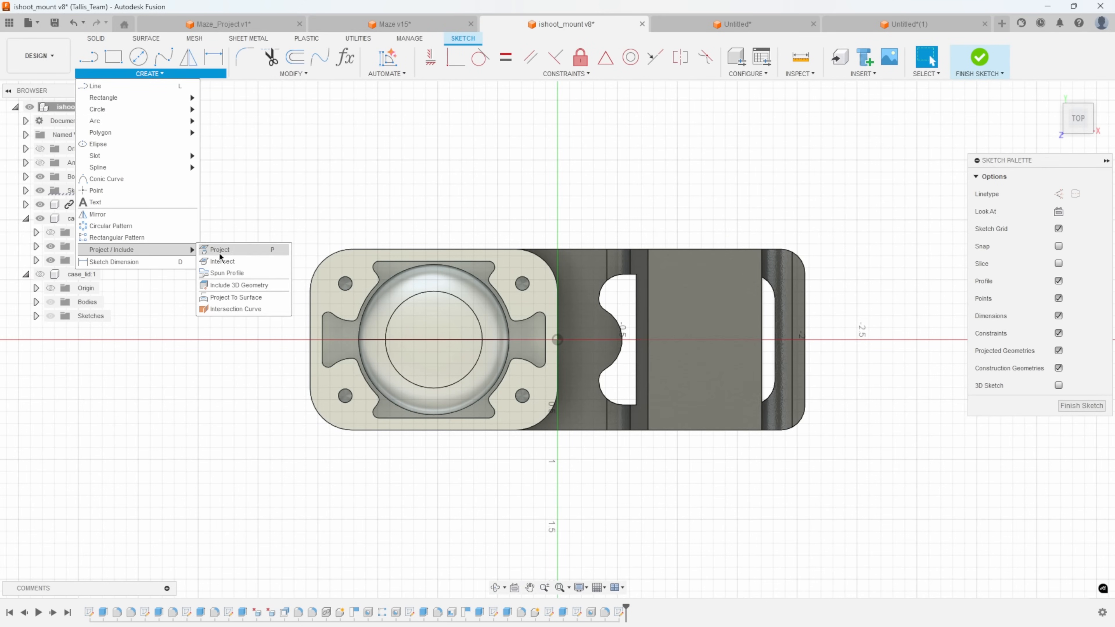
{"action": "left_click", "coordinate": [219, 250]}
{"action": "left_click", "coordinate": [447, 261]}
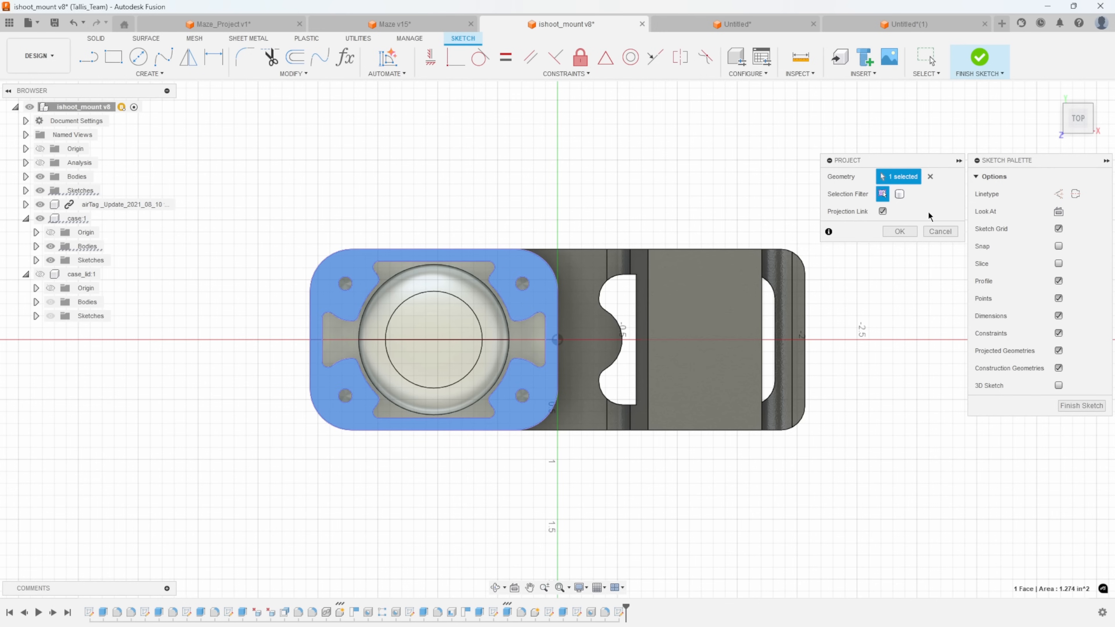
{"action": "left_click", "coordinate": [899, 232]}
{"action": "left_click", "coordinate": [1082, 406]}
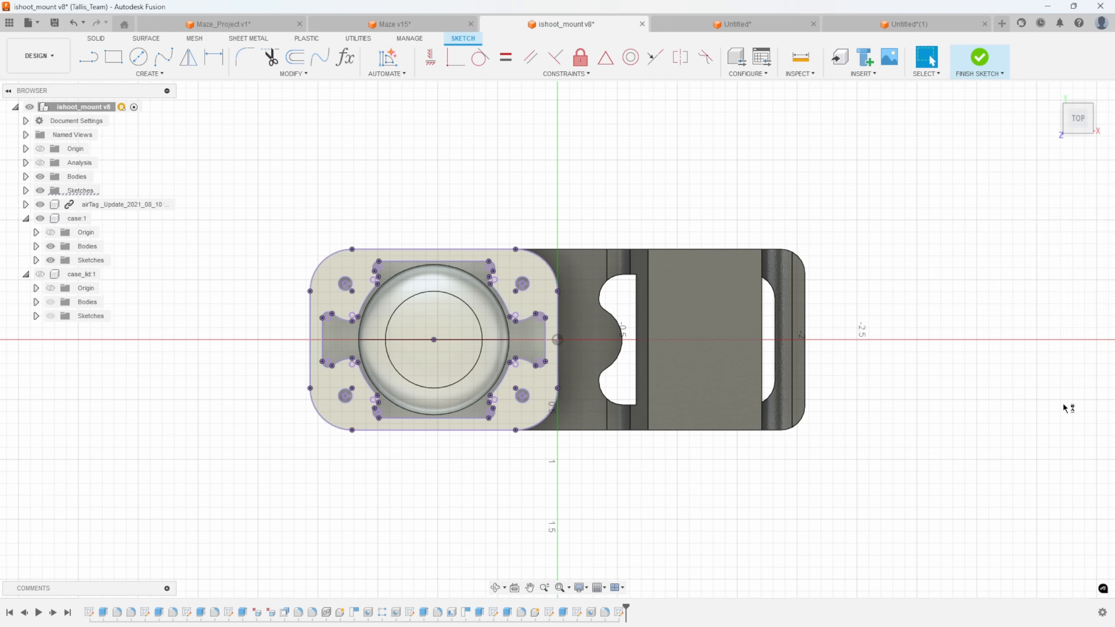
Start a thin extrusion from the projected pocket outline on the case rim, pulled upward about 0.051 in.
{"action": "left_click", "coordinate": [144, 73]}
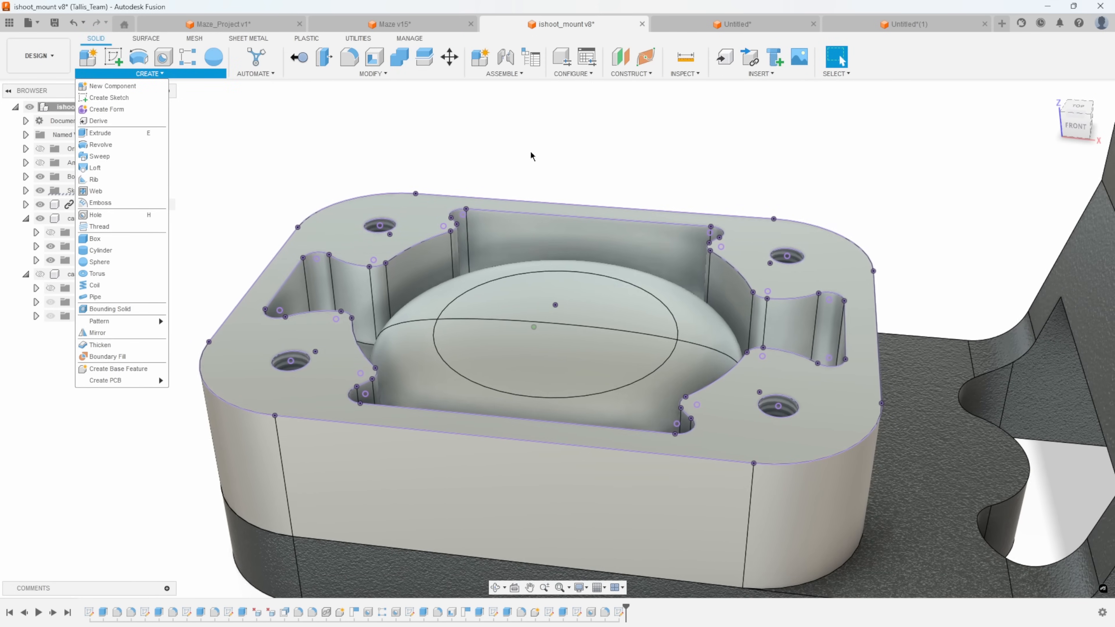
{"action": "left_click", "coordinate": [106, 133]}
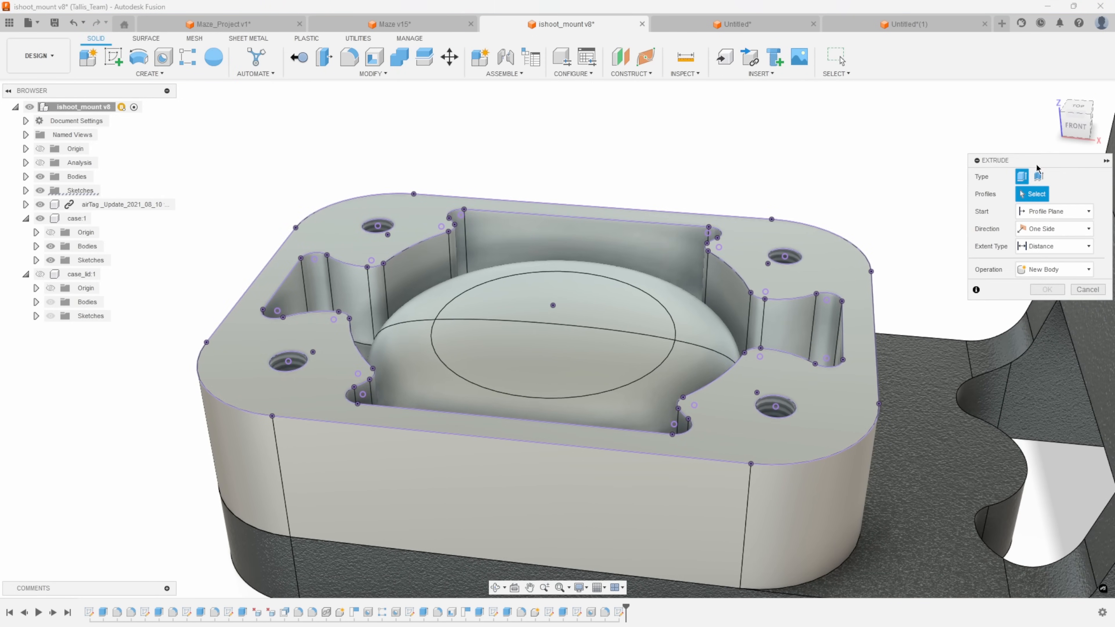
{"action": "left_click", "coordinate": [1039, 177]}
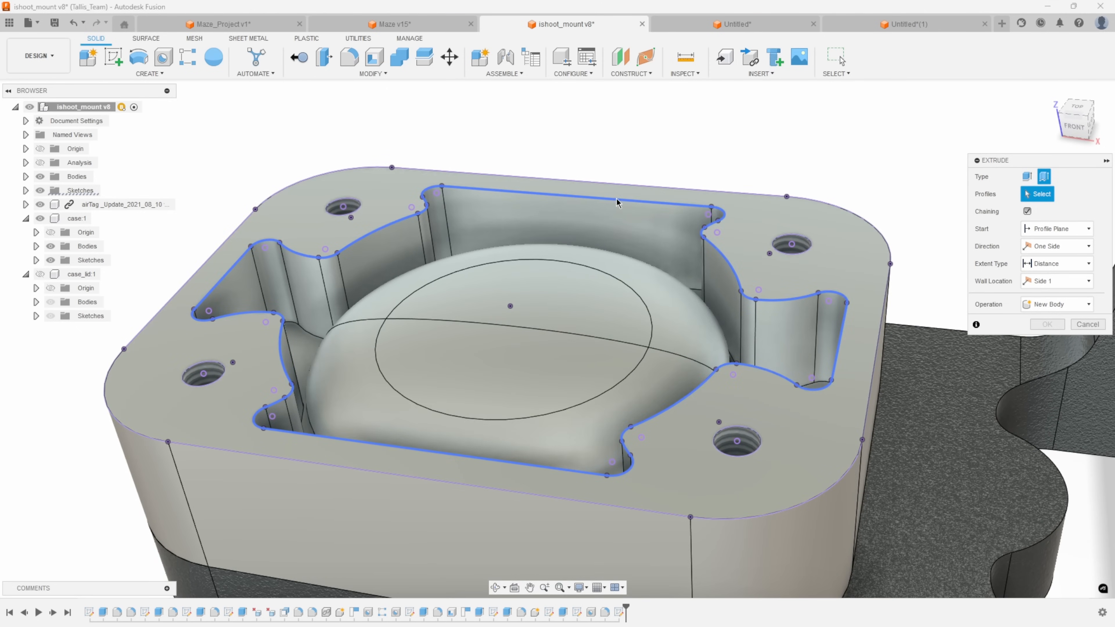
{"action": "left_click", "coordinate": [599, 203]}
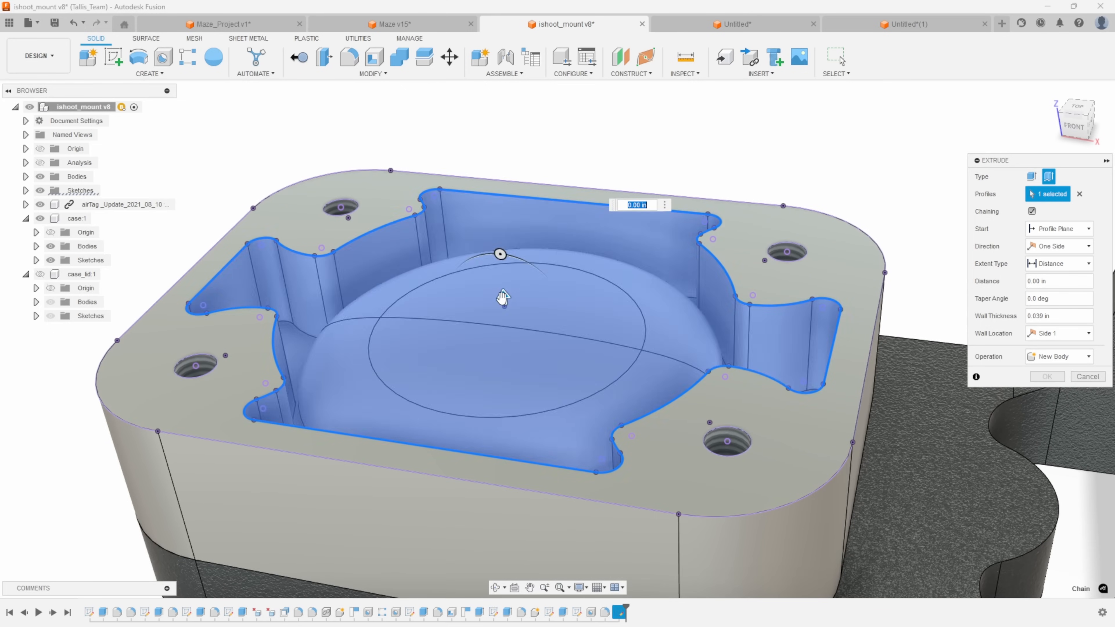
{"action": "left_click_drag", "start_coordinate": [505, 301], "coordinate": [501, 281]}
{"action": "scroll", "coordinate": [730, 241], "scroll_direction": "up", "scroll_amount": 3}
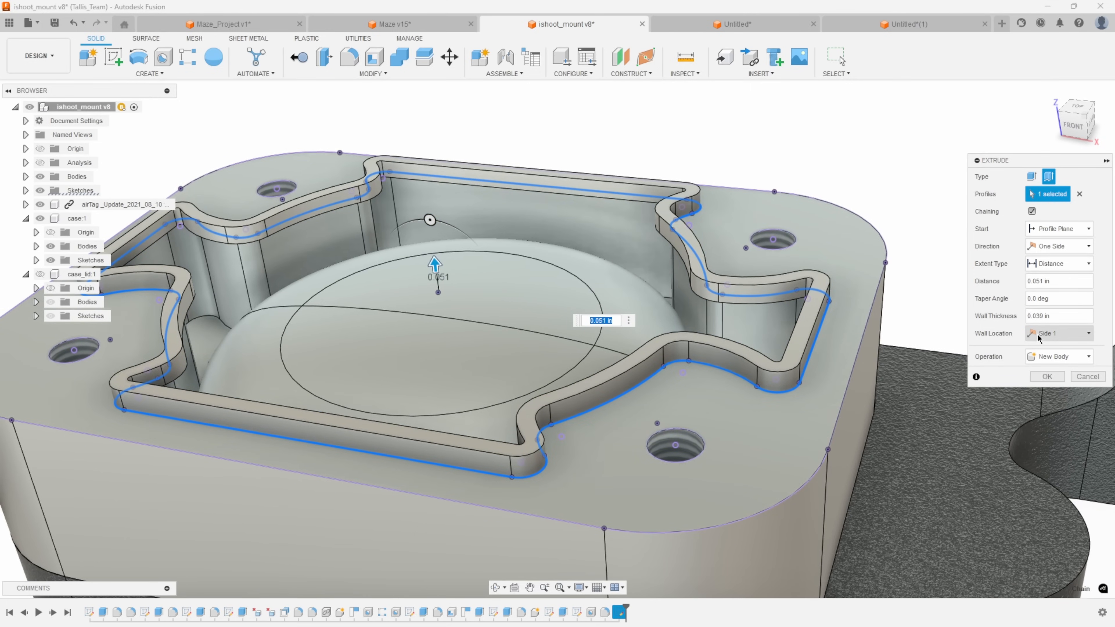
Set the thin extrusion's wall location to Side 2 and check the wall's position around the pocket edge.
{"action": "left_click", "coordinate": [1034, 340]}
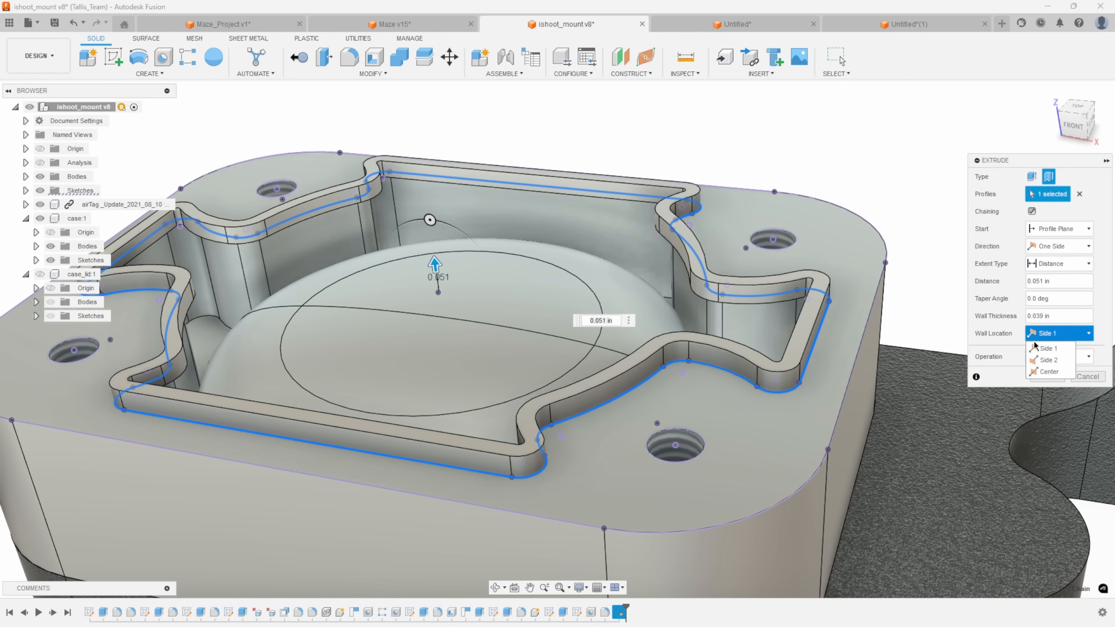
{"action": "left_click", "coordinate": [1041, 361]}
{"action": "middle_click_drag", "start_coordinate": [704, 251], "coordinate": [666, 271], "text": "shift"}
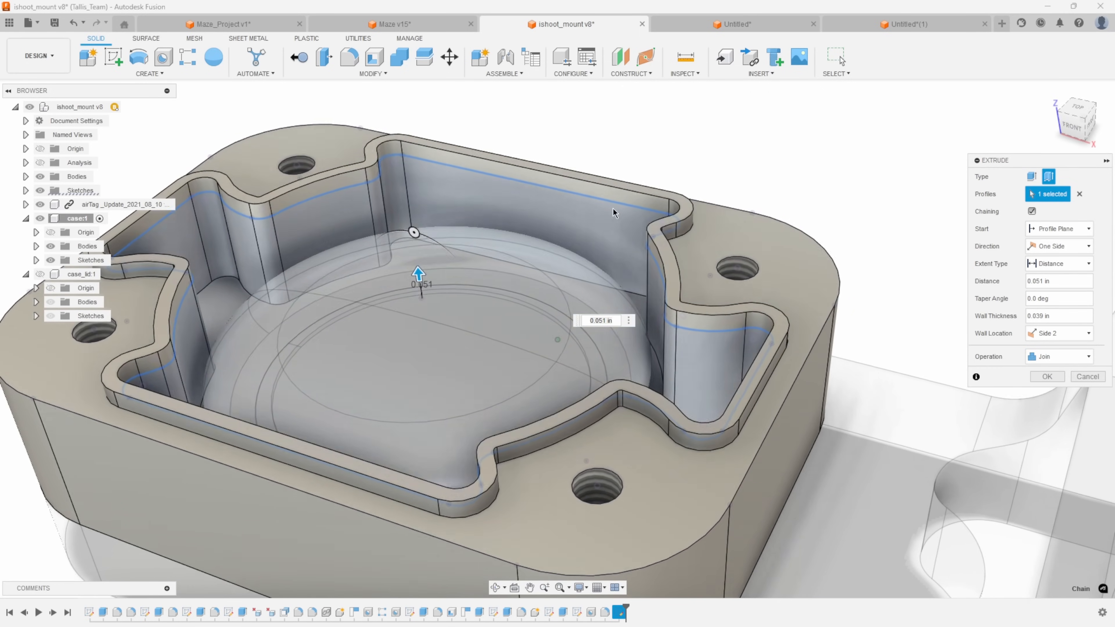
{"action": "middle_click_drag", "start_coordinate": [398, 125], "coordinate": [390, 145], "text": "shift"}
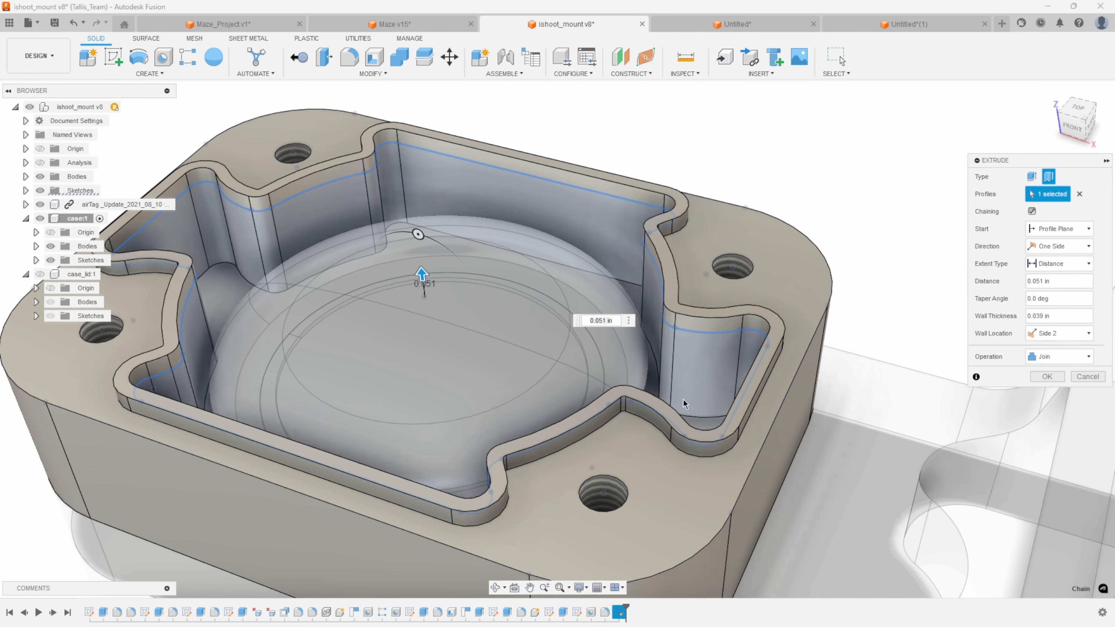
{"action": "middle_click_drag", "start_coordinate": [684, 260], "coordinate": [681, 322], "text": "shift"}
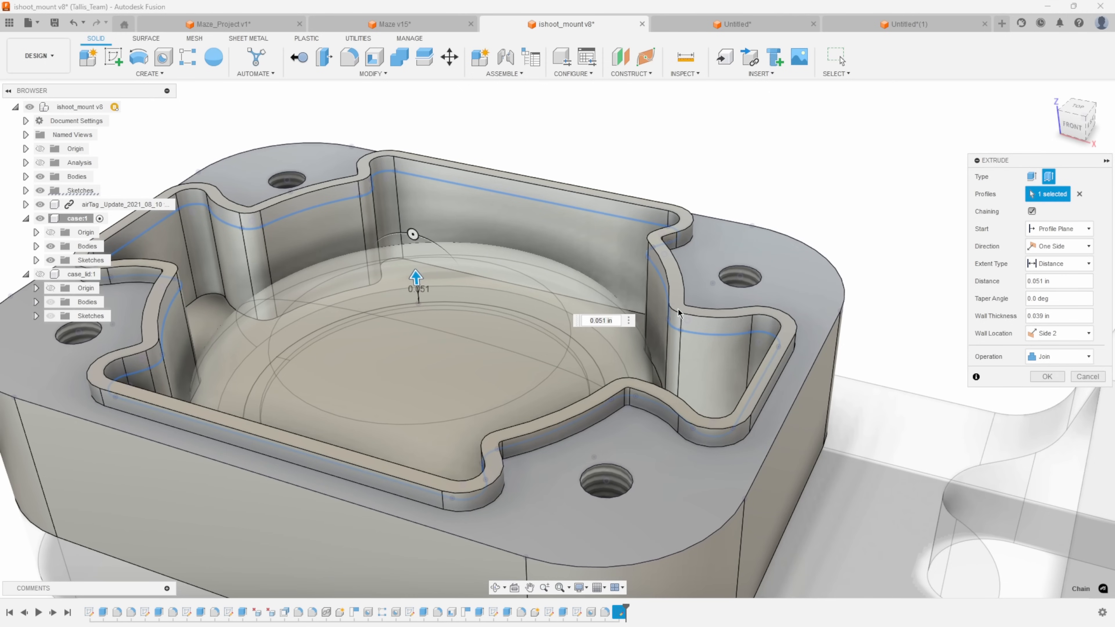
{"action": "middle_click_drag", "start_coordinate": [870, 254], "coordinate": [867, 228], "text": "shift"}
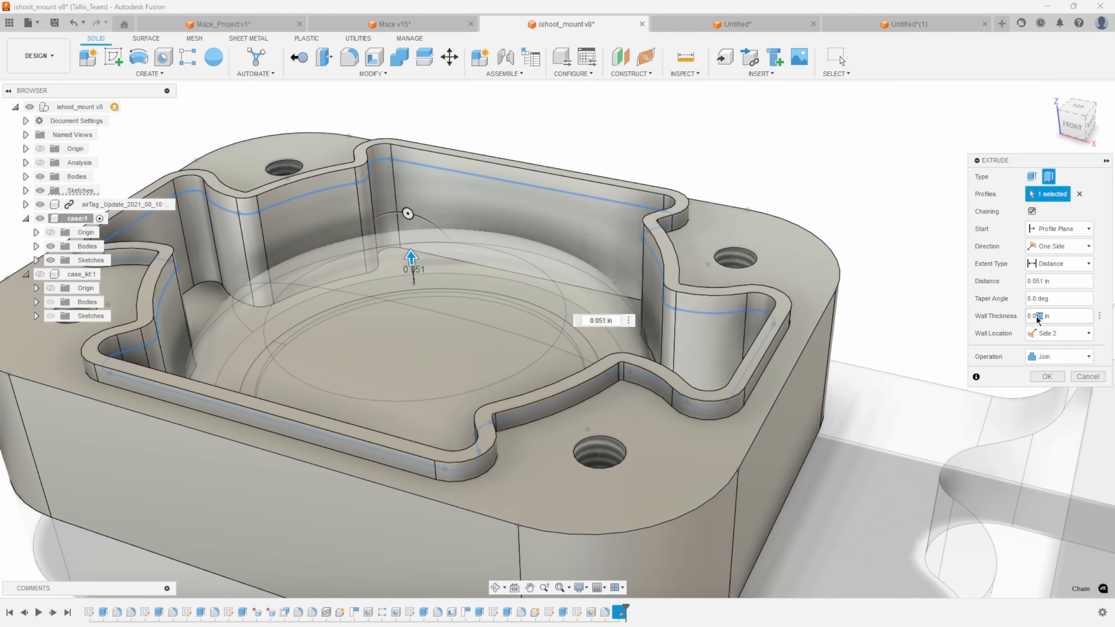
Set the wall thickness and the distance both to 0.025 in and complete the extrusion joined to the case.
{"action": "type", "text": "5"}
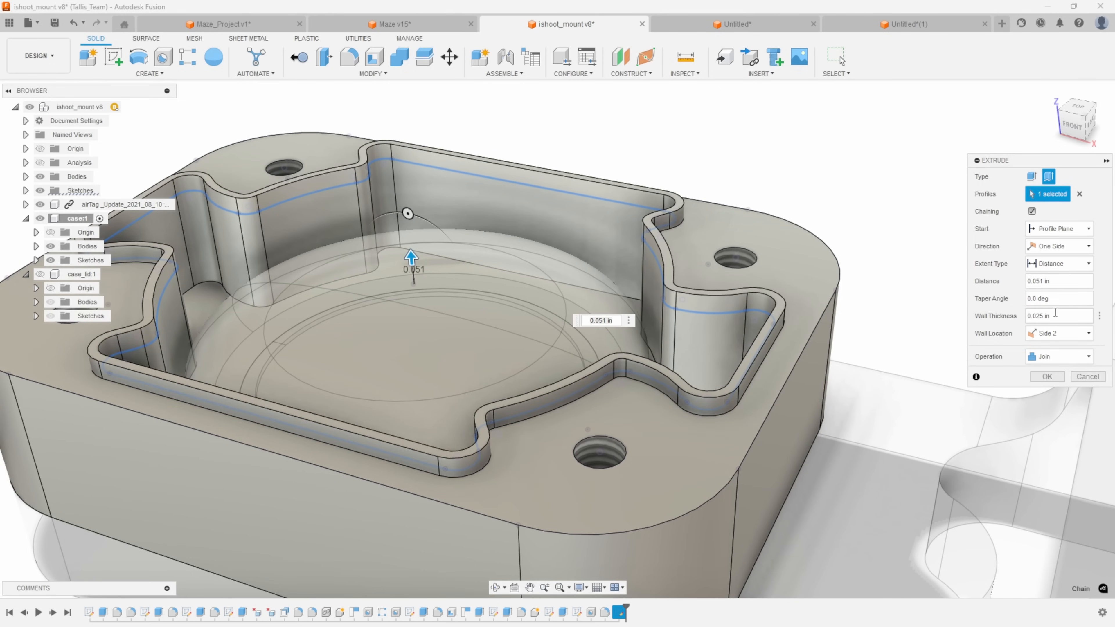
{"action": "left_click_drag", "start_coordinate": [749, 334], "coordinate": [743, 339], "text": "shift"}
{"action": "middle_click_drag", "start_coordinate": [949, 334], "coordinate": [943, 307], "text": "shift"}
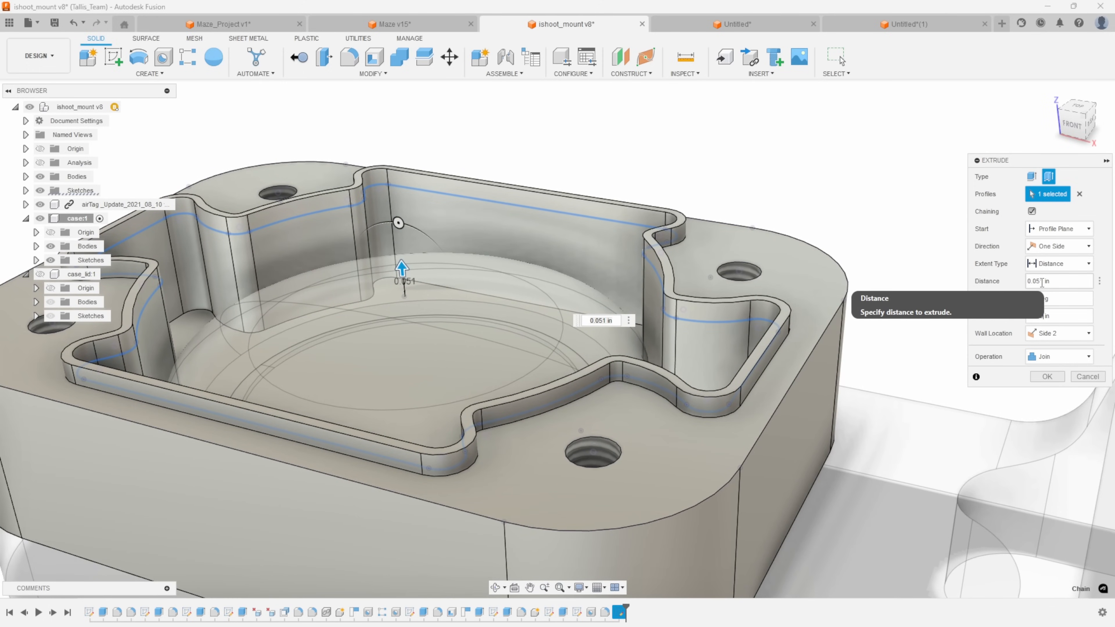
{"action": "key", "text": "BackSpace"}
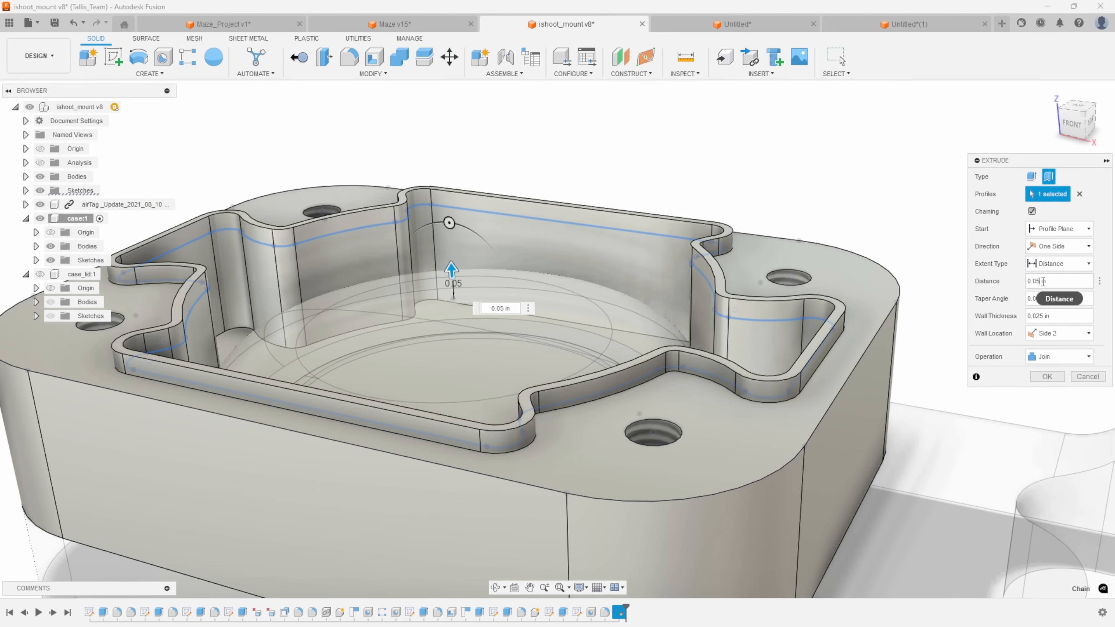
{"action": "type", "text": "25"}
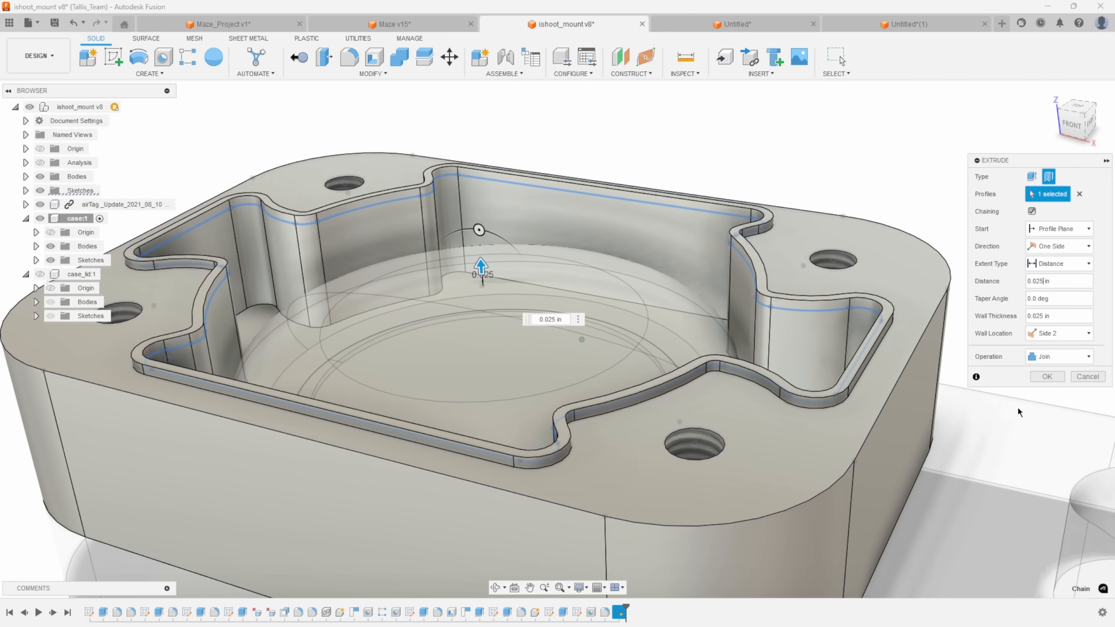
{"action": "left_click", "coordinate": [1045, 377]}
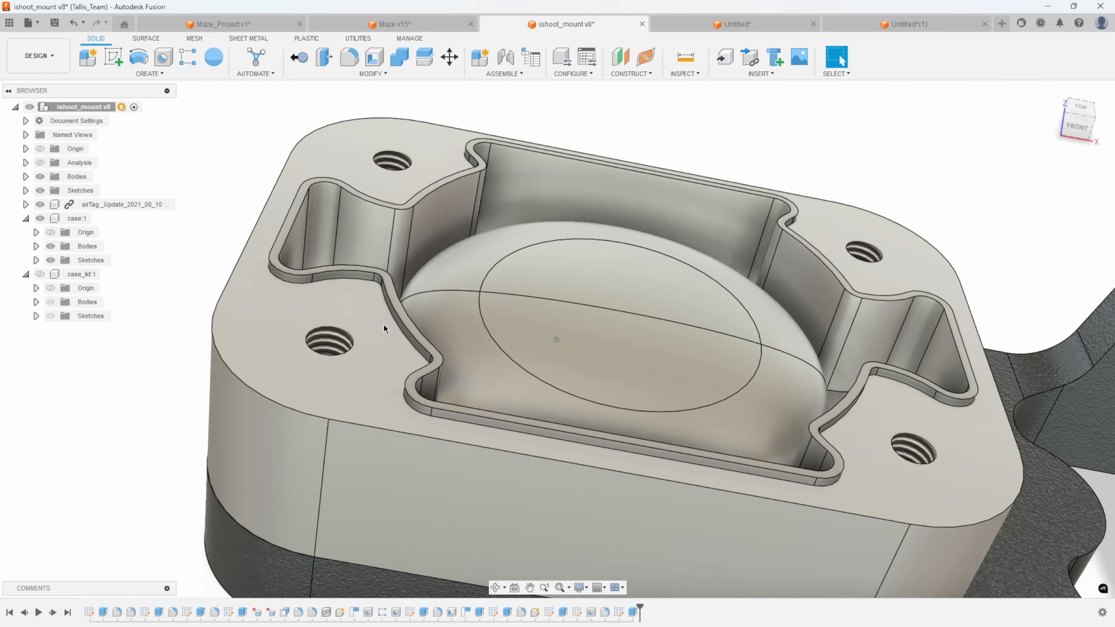
Show the case_lid component and cut the case body out of the lid with Combine, keeping the tool body.
{"action": "left_click", "coordinate": [40, 274]}
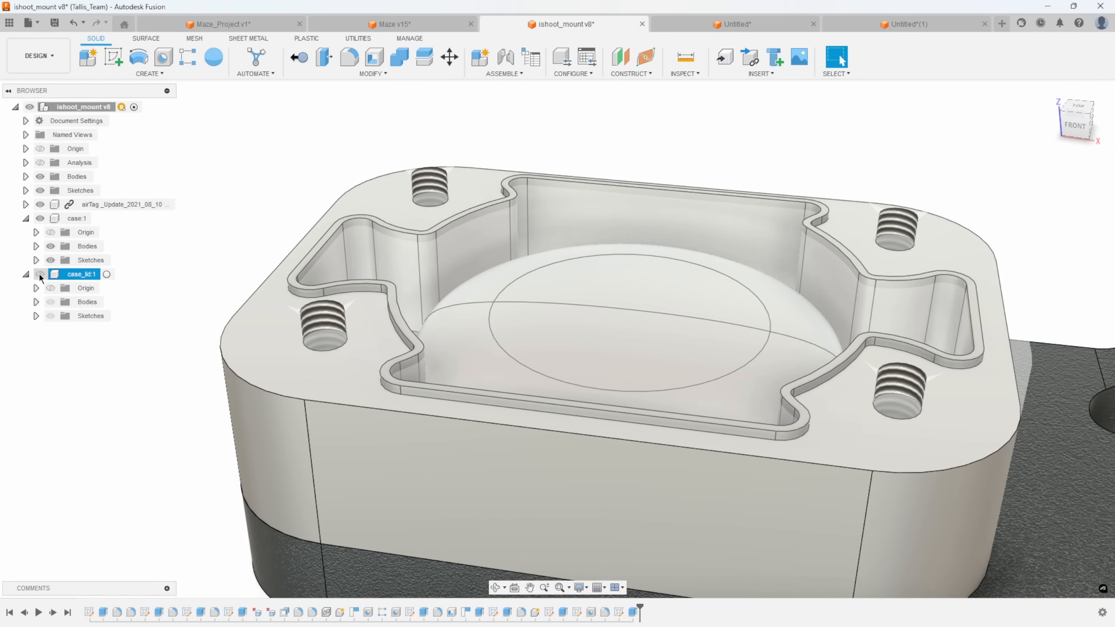
{"action": "left_click", "coordinate": [40, 274]}
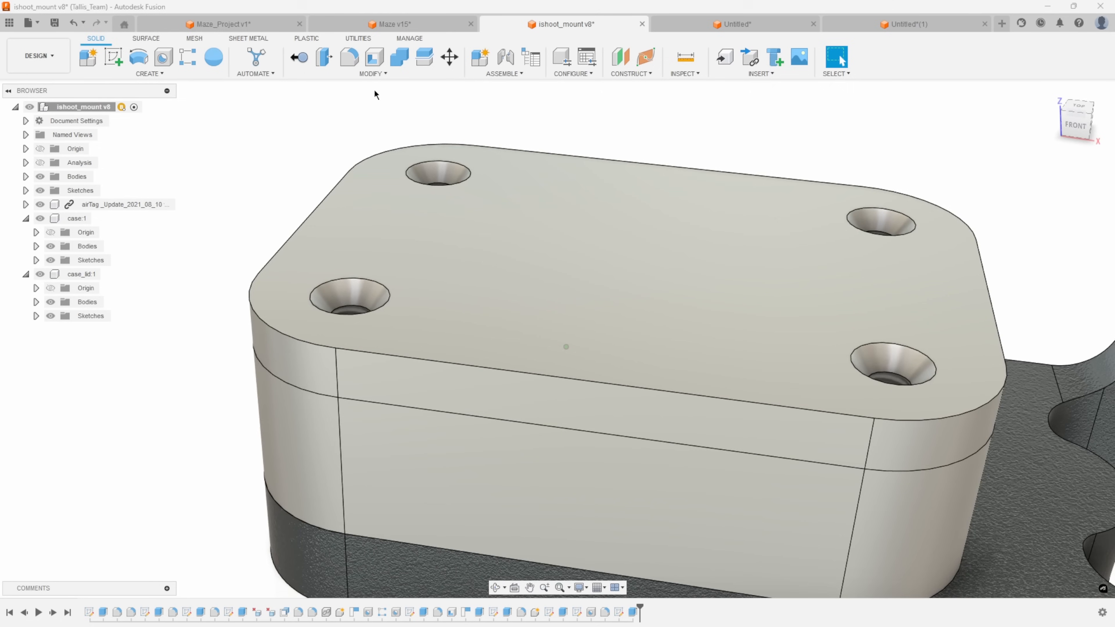
{"action": "left_click", "coordinate": [396, 60]}
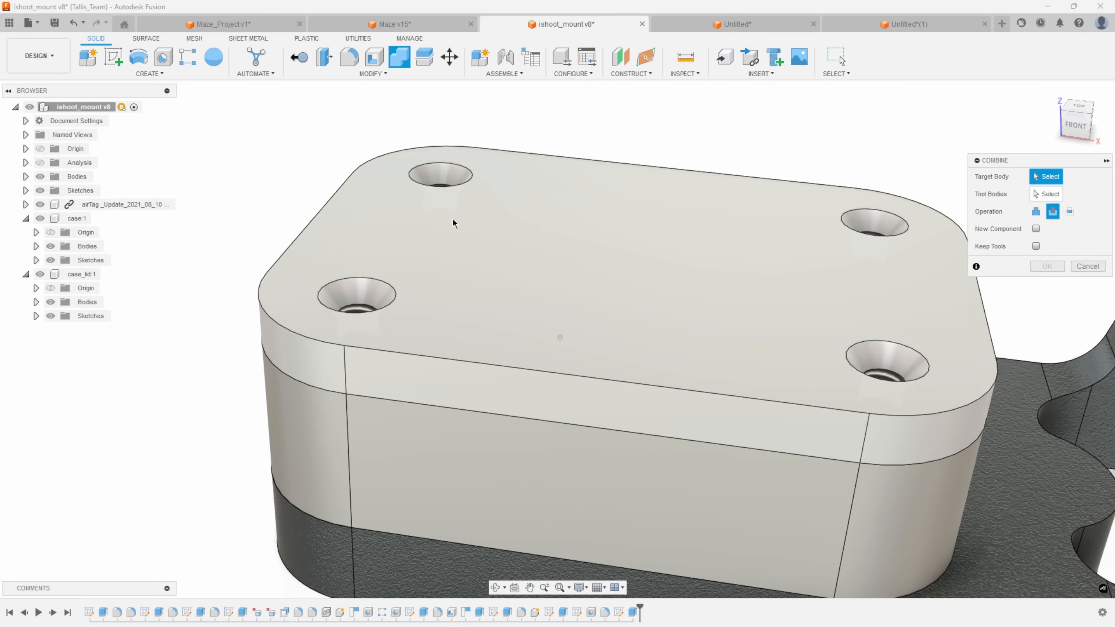
{"action": "left_click", "coordinate": [629, 219]}
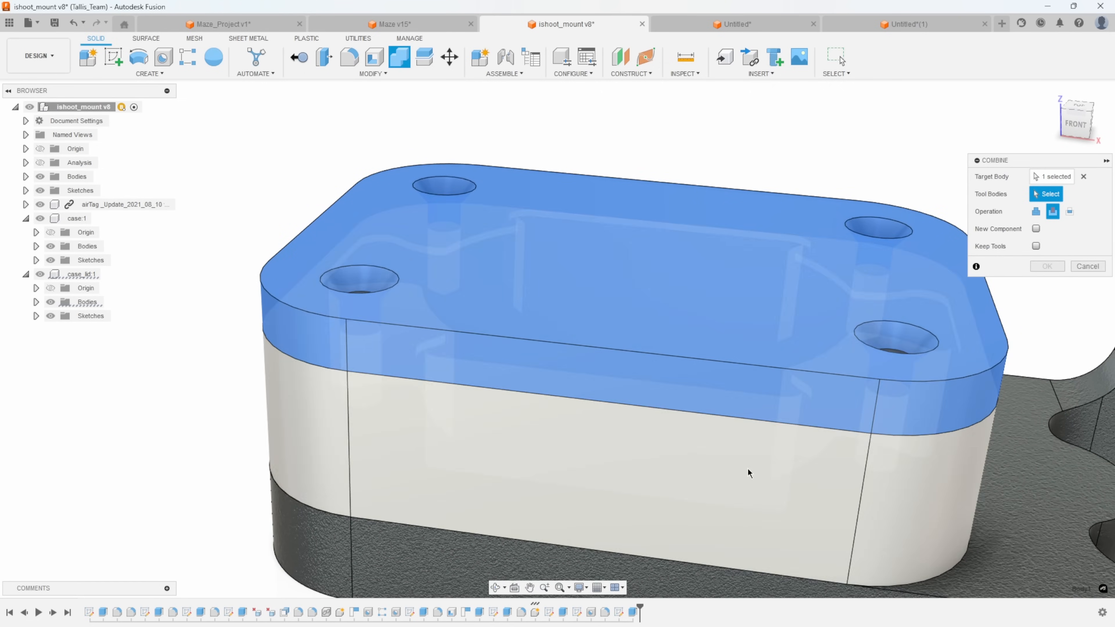
{"action": "left_click", "coordinate": [749, 472]}
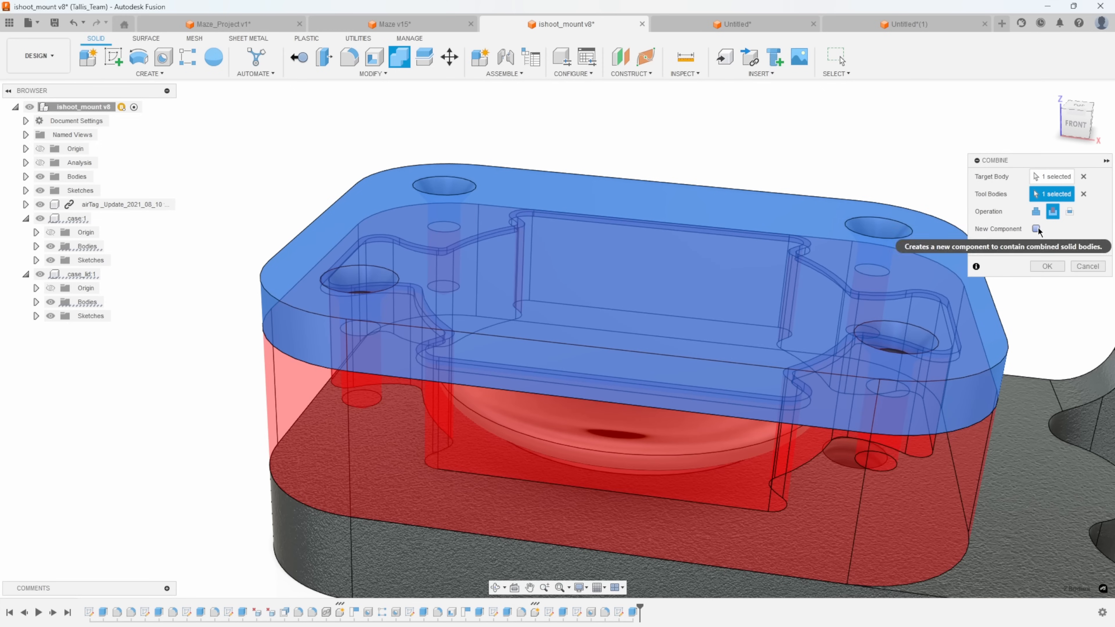
{"action": "left_click", "coordinate": [1036, 246]}
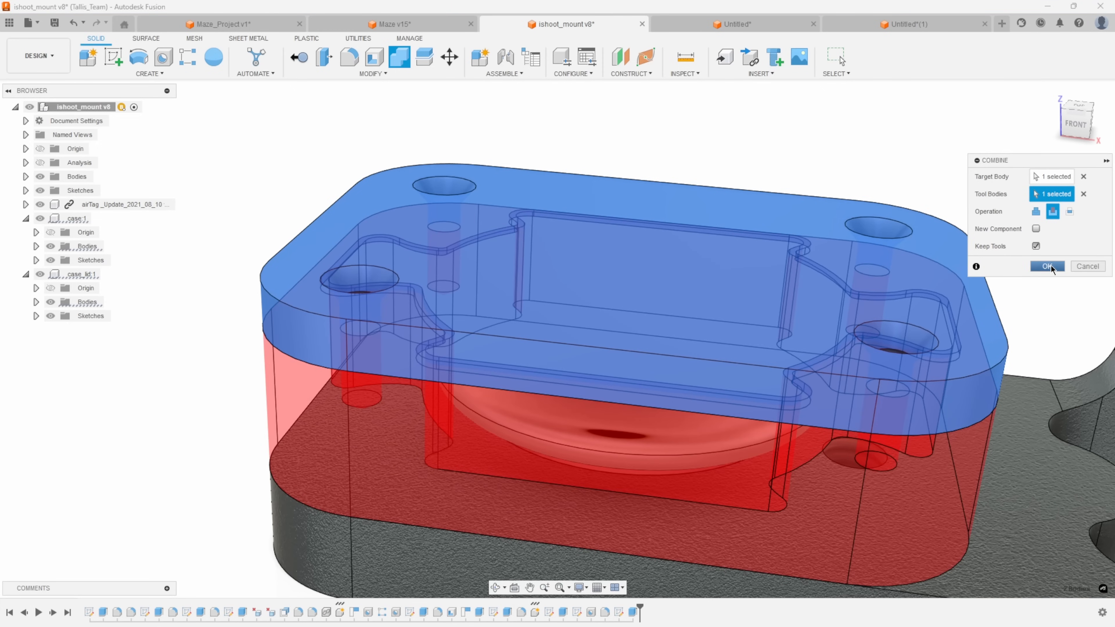
{"action": "left_click", "coordinate": [1047, 266]}
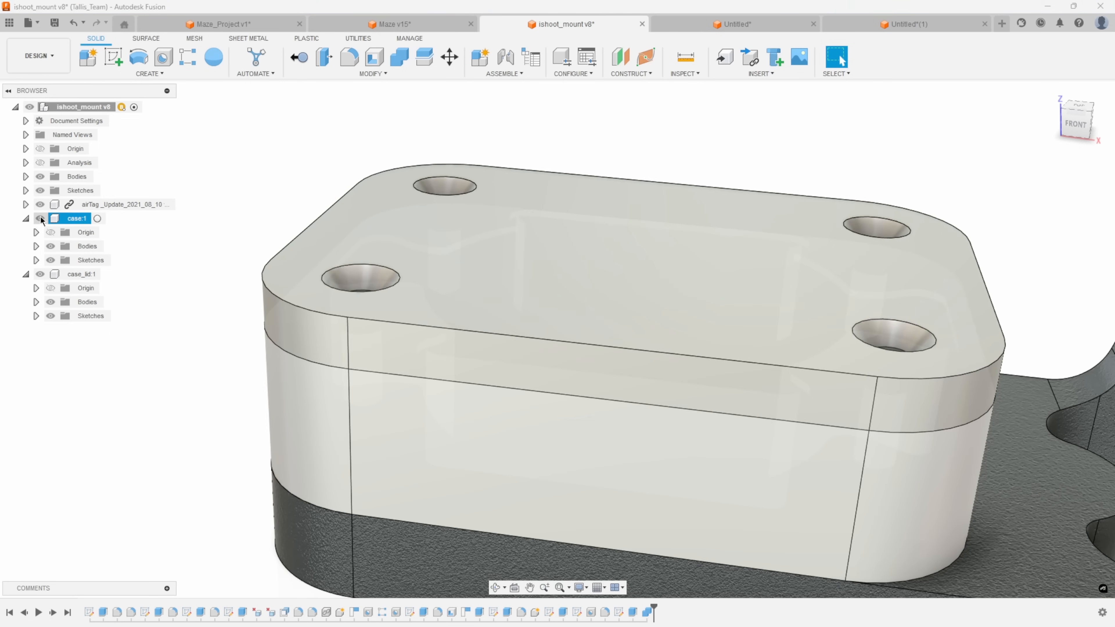
Hide the case and extrude-cut the raised inner face on the lid's underside up to the groove floor, using To Object.
{"action": "left_click", "coordinate": [40, 218]}
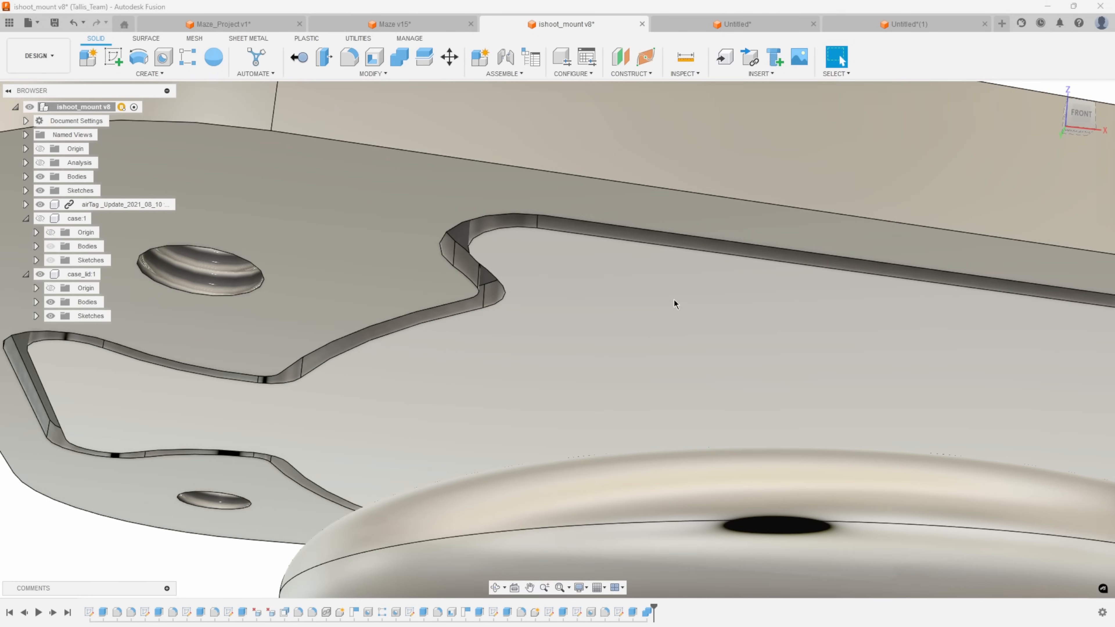
{"action": "right_click", "coordinate": [649, 294]}
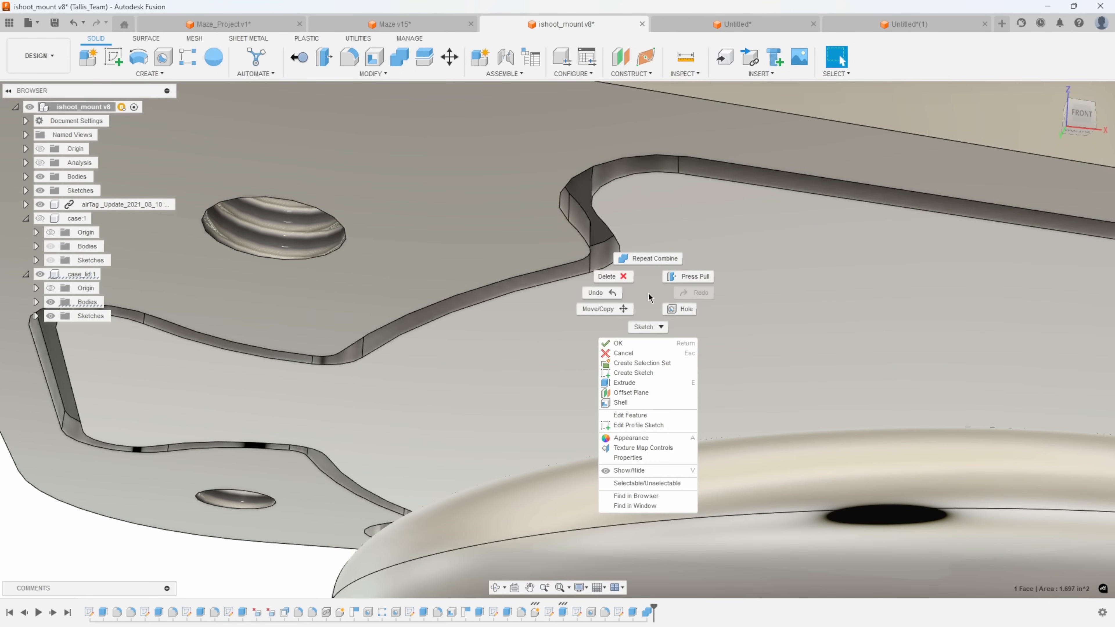
{"action": "left_click", "coordinate": [632, 382]}
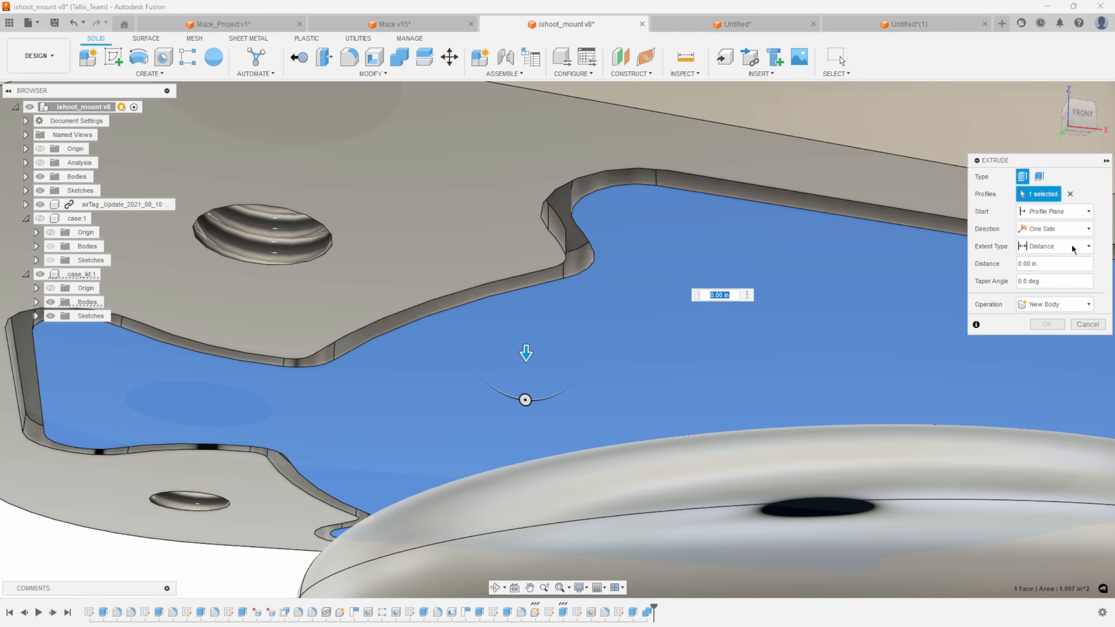
{"action": "left_click", "coordinate": [1072, 247]}
{"action": "left_click", "coordinate": [1049, 272]}
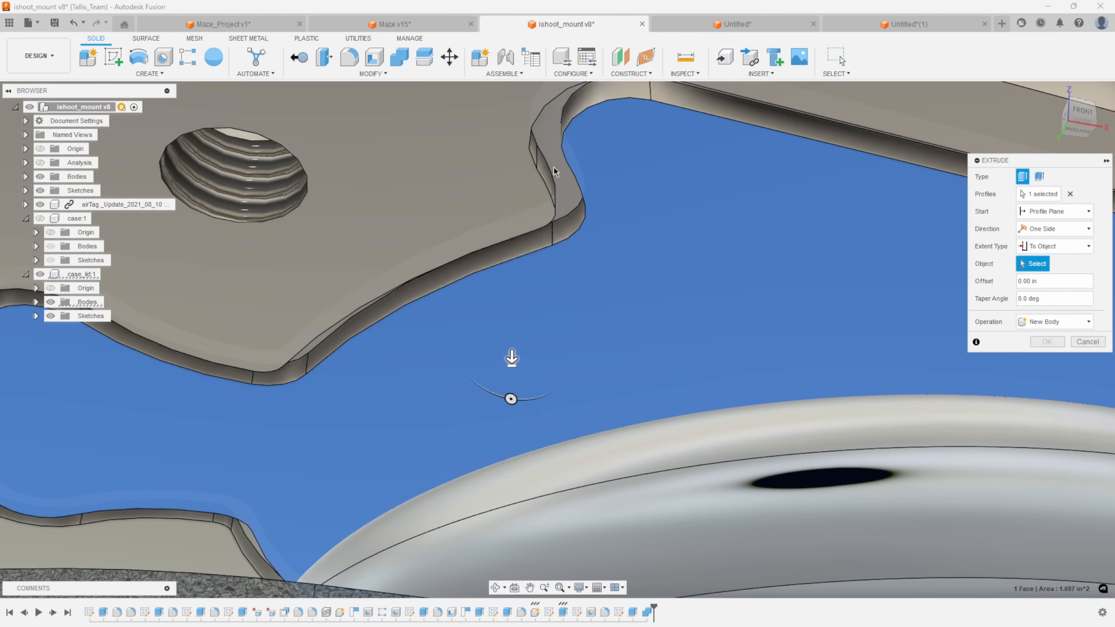
{"action": "left_click", "coordinate": [554, 168]}
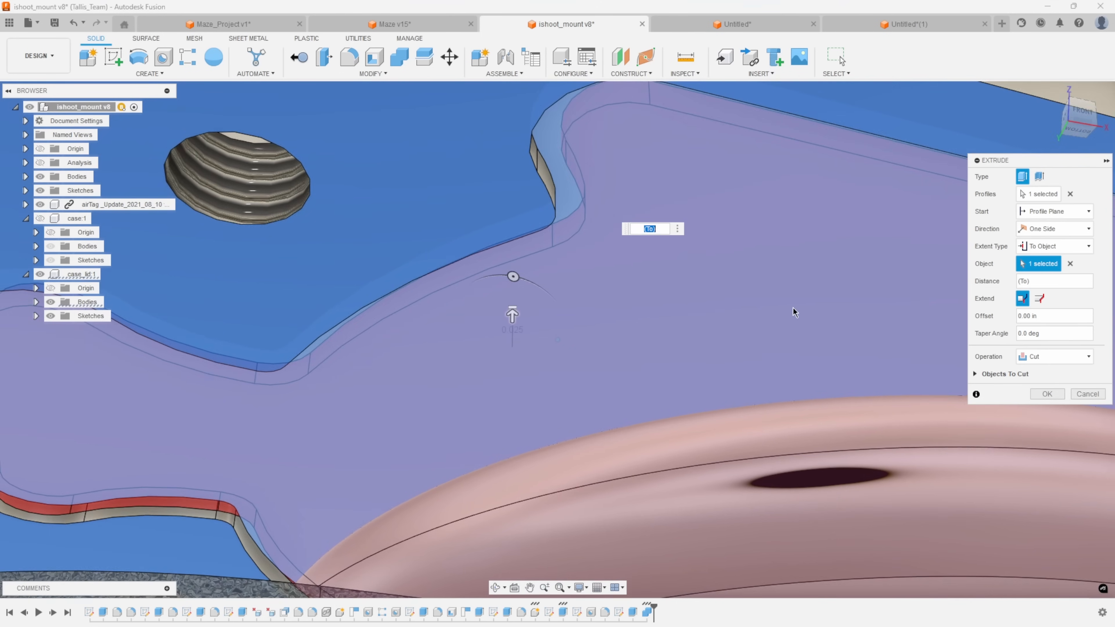
{"action": "scroll", "coordinate": [774, 311], "scroll_direction": "down", "scroll_amount": 4}
{"action": "left_click", "coordinate": [1049, 395]}
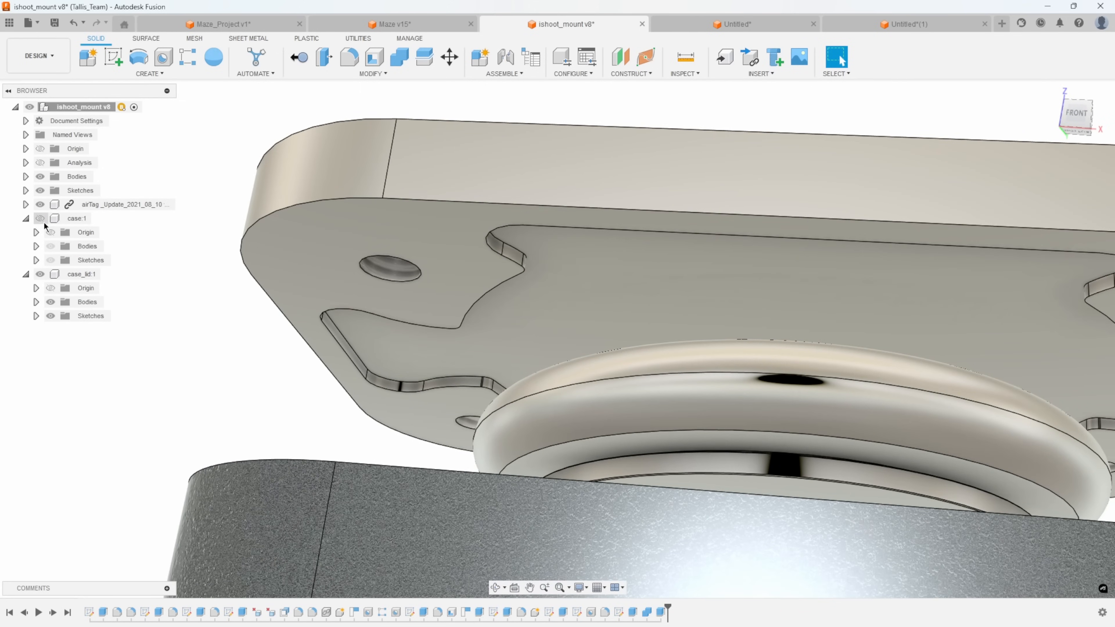
Show the case component again and examine how the lid fits over the lip in a temporary section analysis.
{"action": "left_click", "coordinate": [40, 218]}
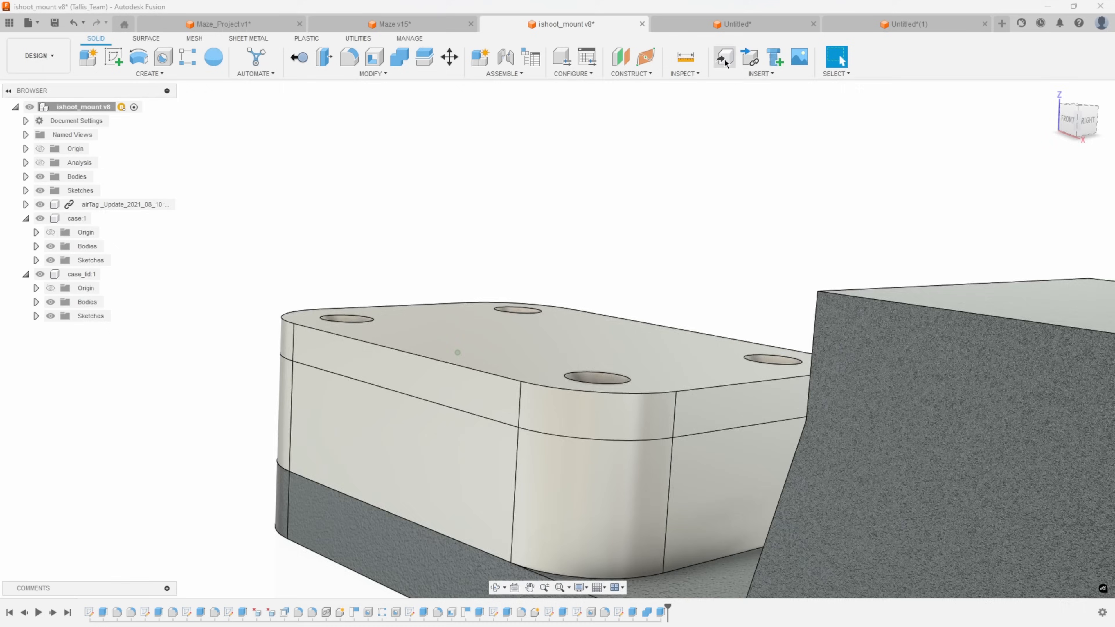
{"action": "left_click", "coordinate": [682, 77]}
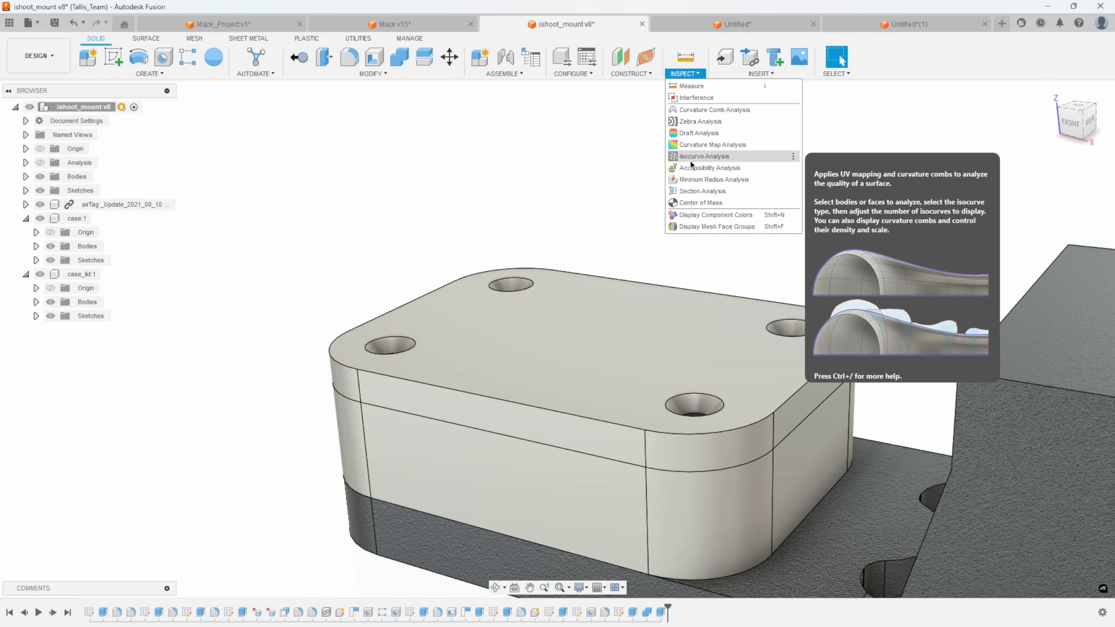
{"action": "left_click", "coordinate": [703, 190]}
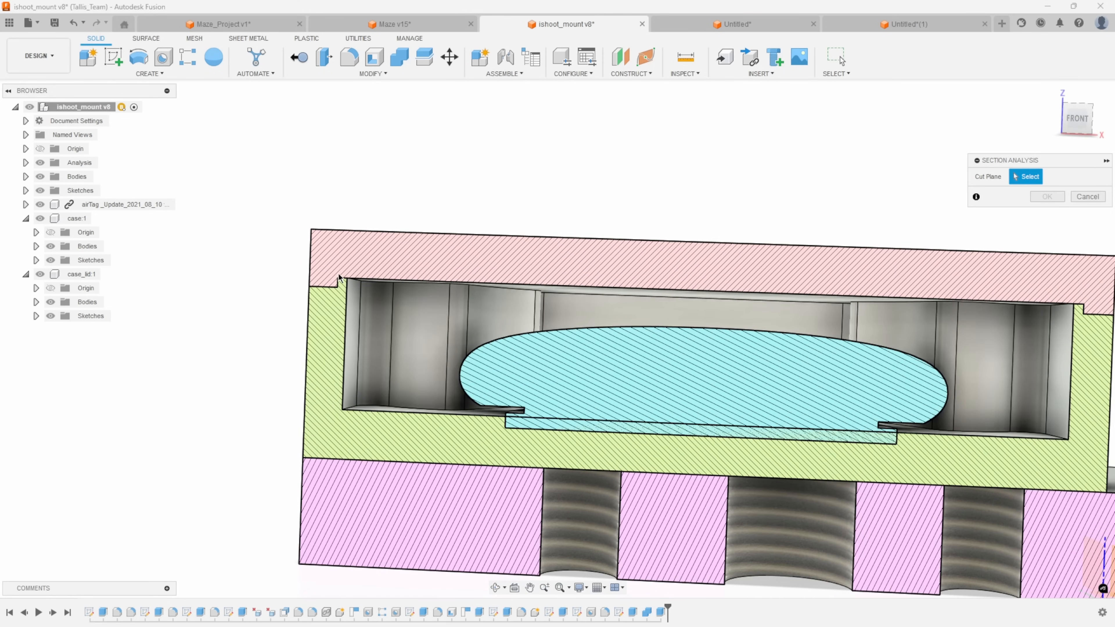
{"action": "scroll", "coordinate": [513, 283], "scroll_direction": "down", "scroll_amount": 1}
{"action": "middle_click_drag", "start_coordinate": [632, 315], "coordinate": [571, 369], "text": "shift"}
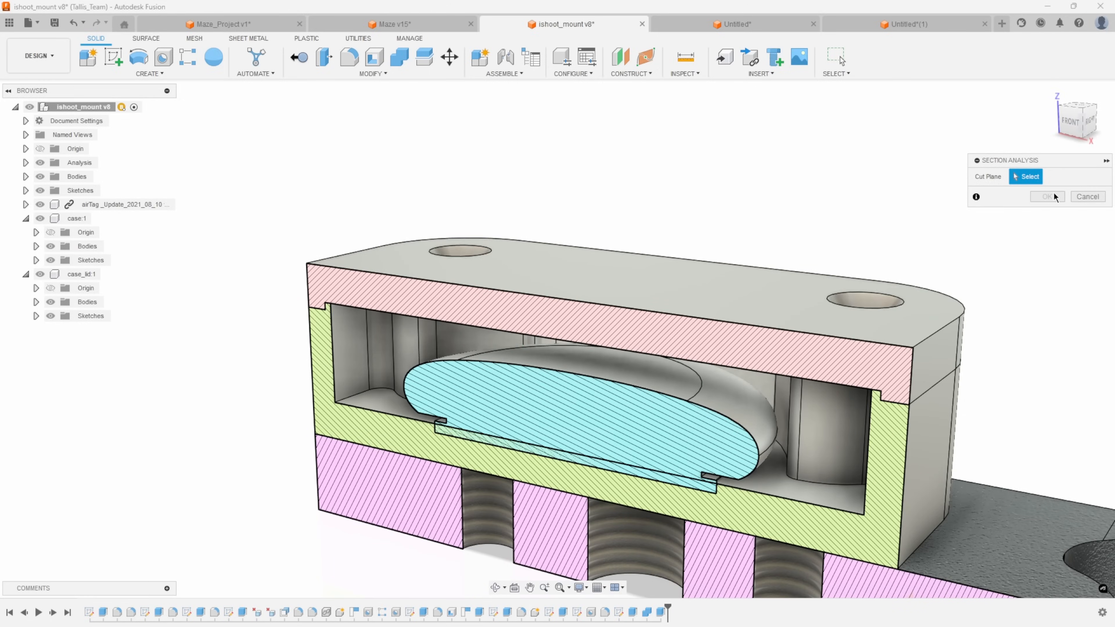
{"action": "left_click", "coordinate": [1088, 196]}
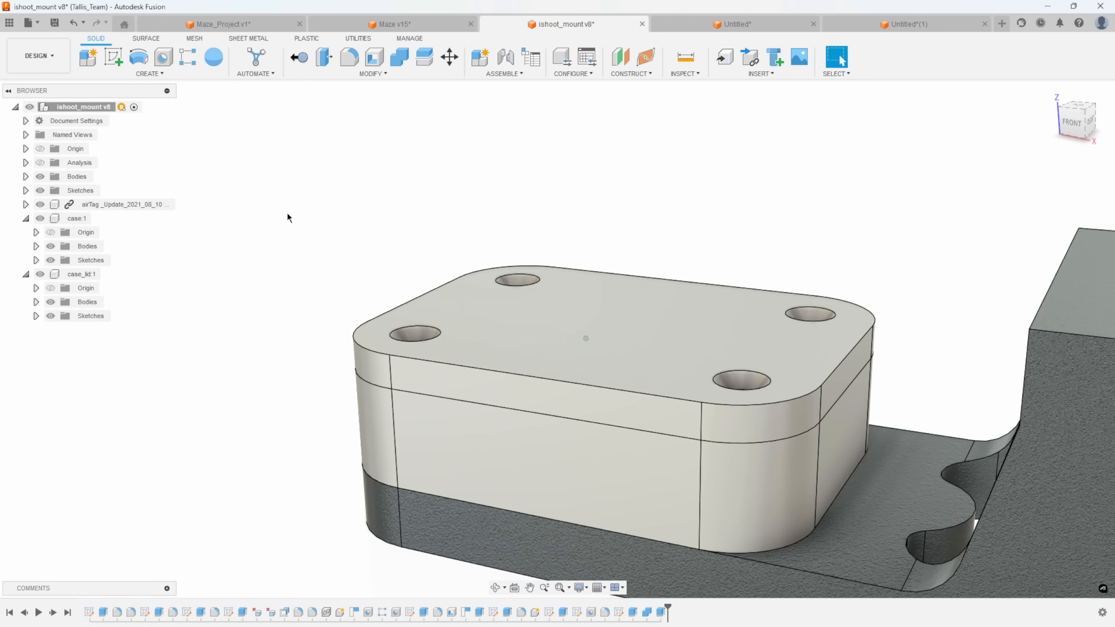
Hide the case_lid component to view the thin lip around the case pocket up close.
{"action": "left_click", "coordinate": [40, 274]}
{"action": "scroll", "coordinate": [377, 258], "scroll_direction": "up", "scroll_amount": 4}
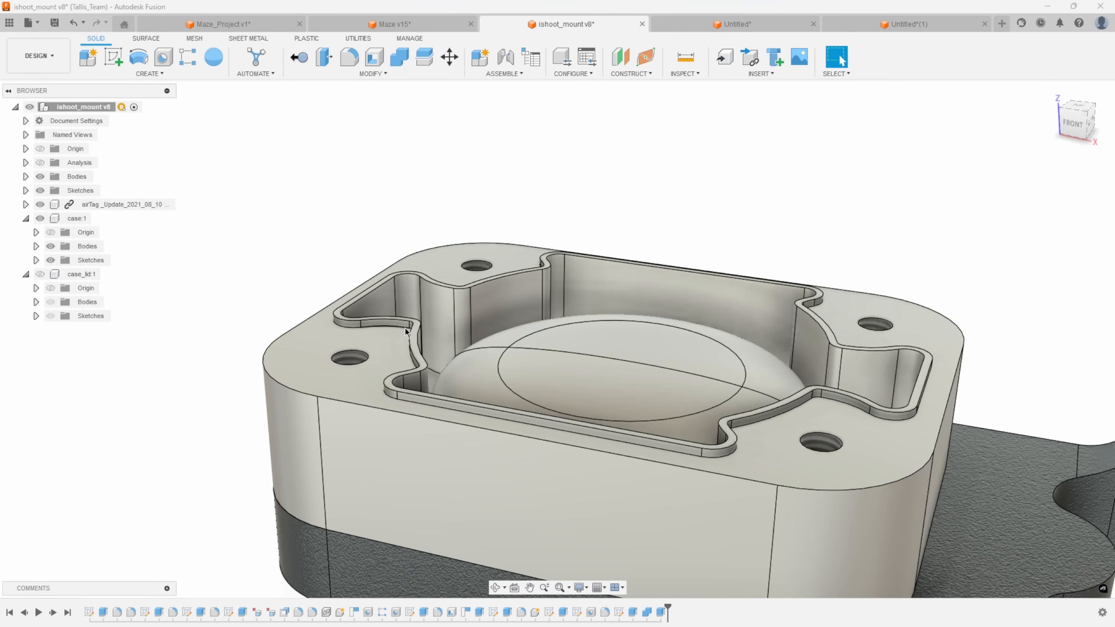